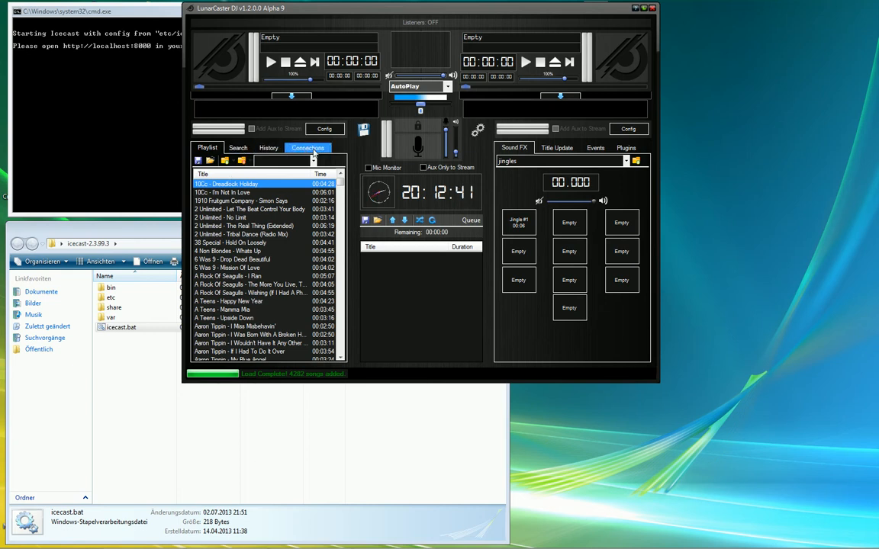
- Tour the Connections, Search and History panels, return to the 4282-song playlist, then bring Firefox forward
click(311, 149)
click(244, 149)
click(208, 148)
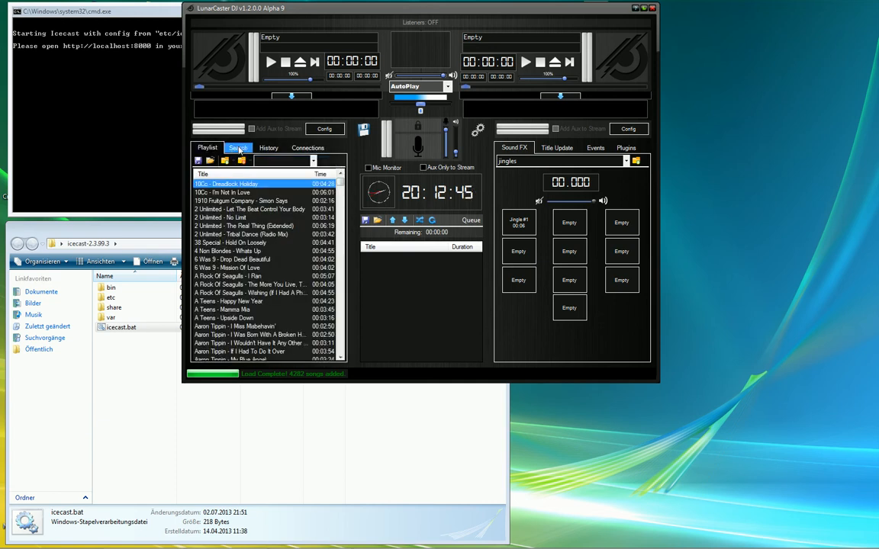
click(239, 149)
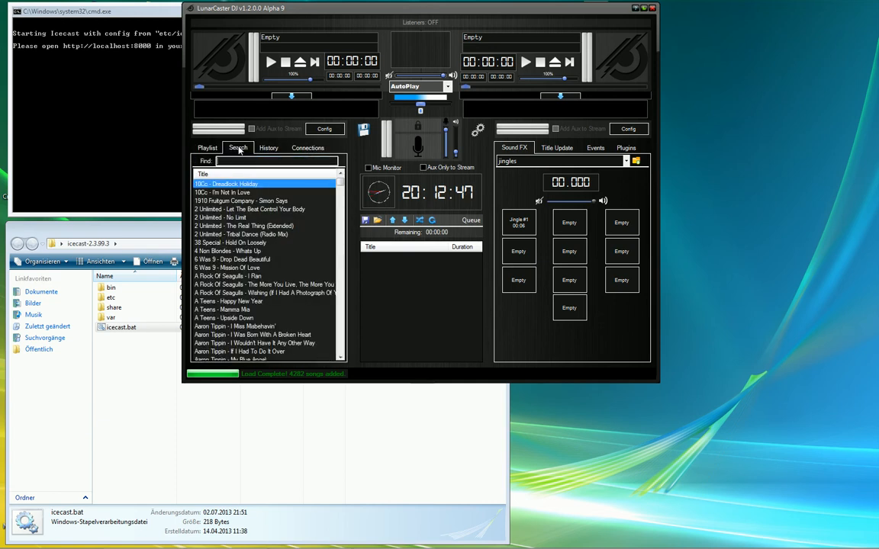
key(ctrl+Tab)
key(ctrl+Tab)
key(ctrl+Tab)
key(ctrl+Tab)
key(ctrl+Tab)
key(ctrl+Tab)
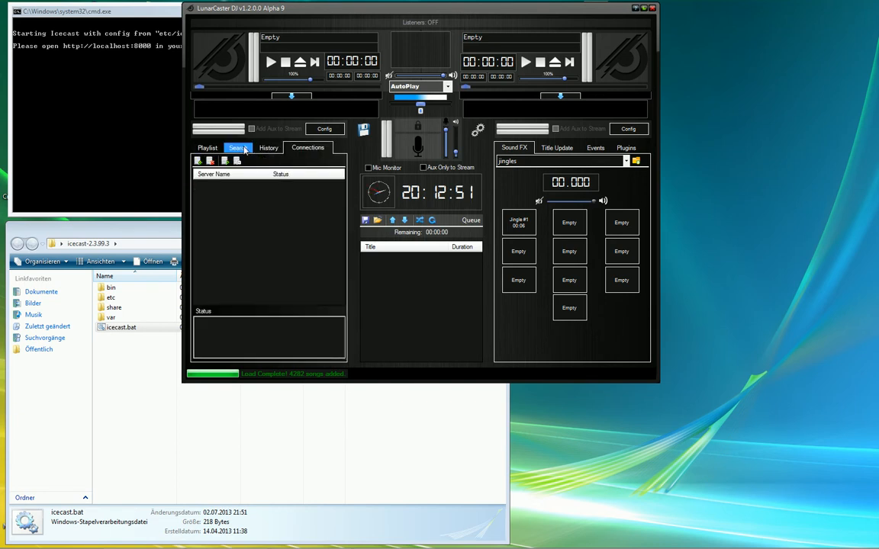
click(214, 148)
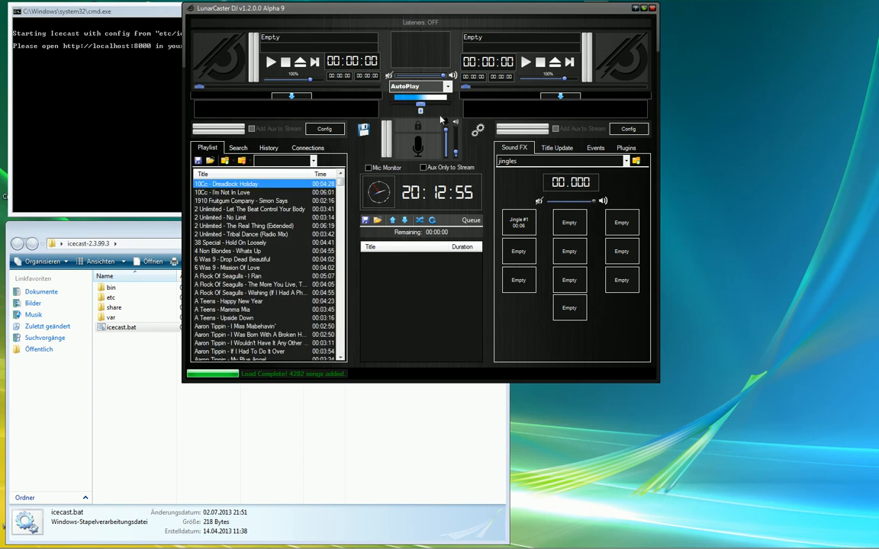
mouse_move(215, 533)
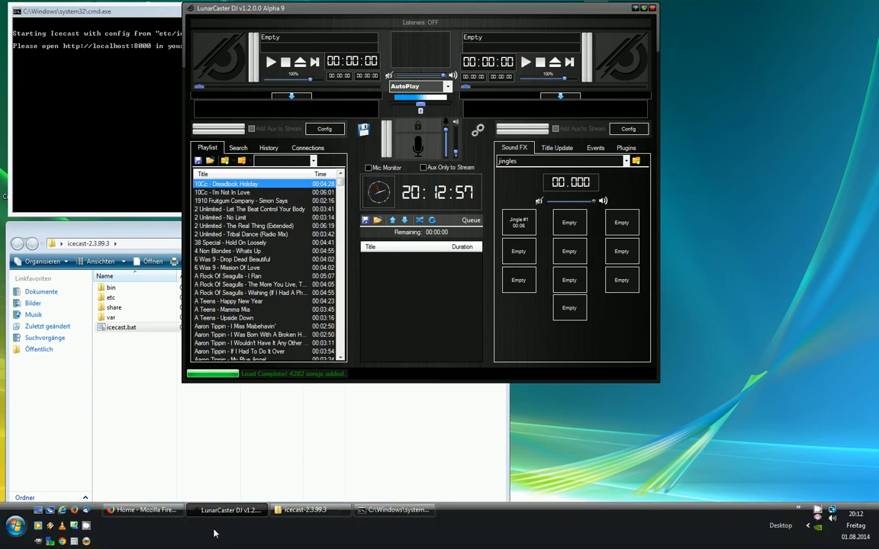
click(152, 513)
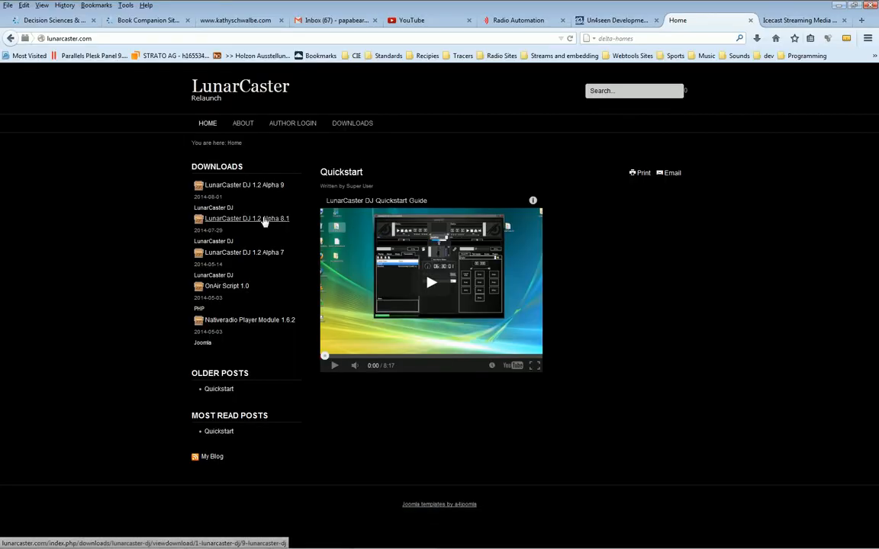
- Review the LunarCaster DJ 1.2 Alpha 8.1 download details and shortcut key list, then minimize Firefox
click(284, 221)
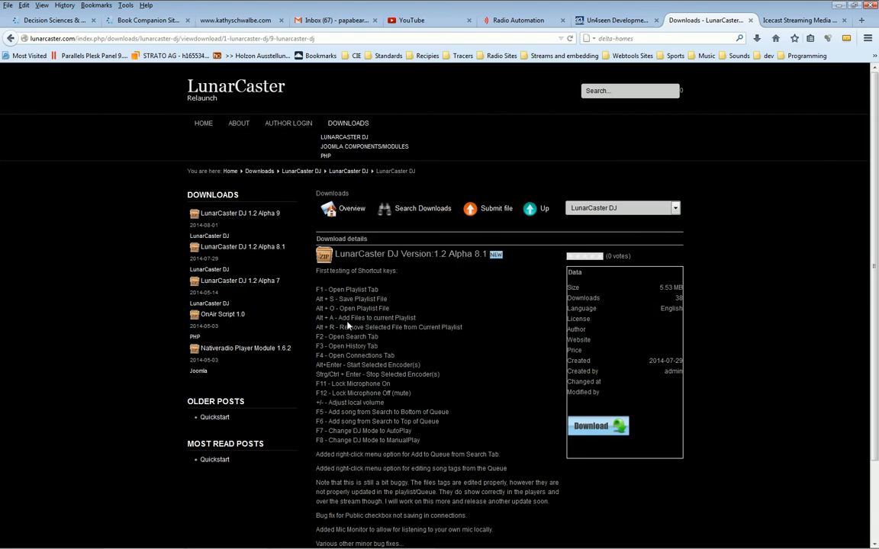
drag(317, 297, 383, 432)
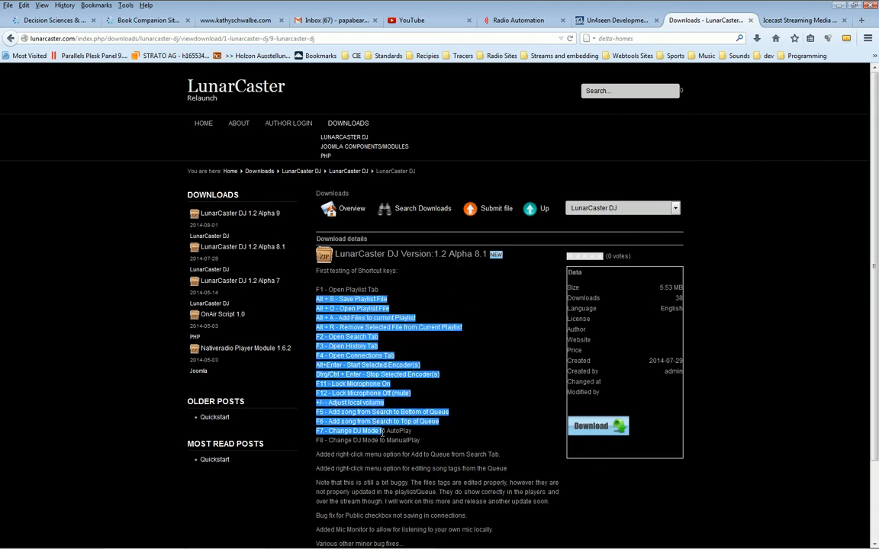
click(465, 435)
scroll(477, 431, down, 2)
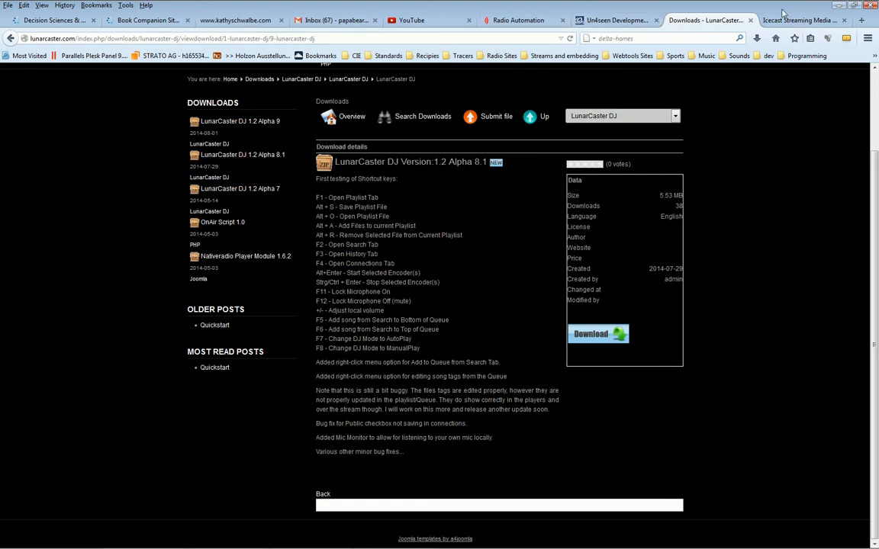
click(836, 5)
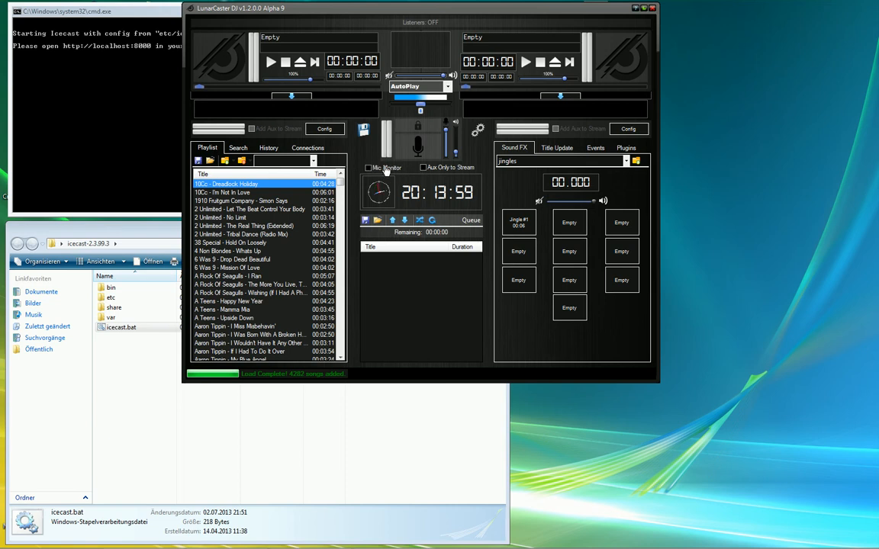
click(419, 158)
key(space)
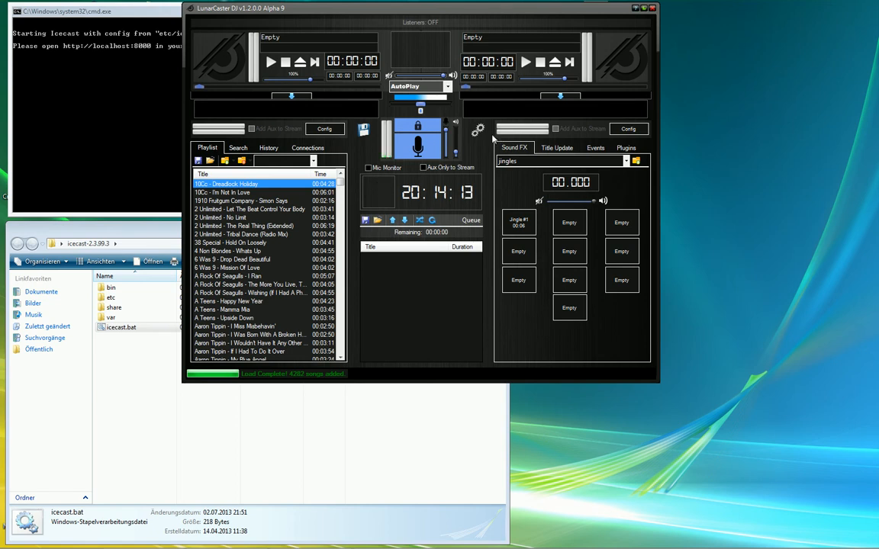
click(431, 138)
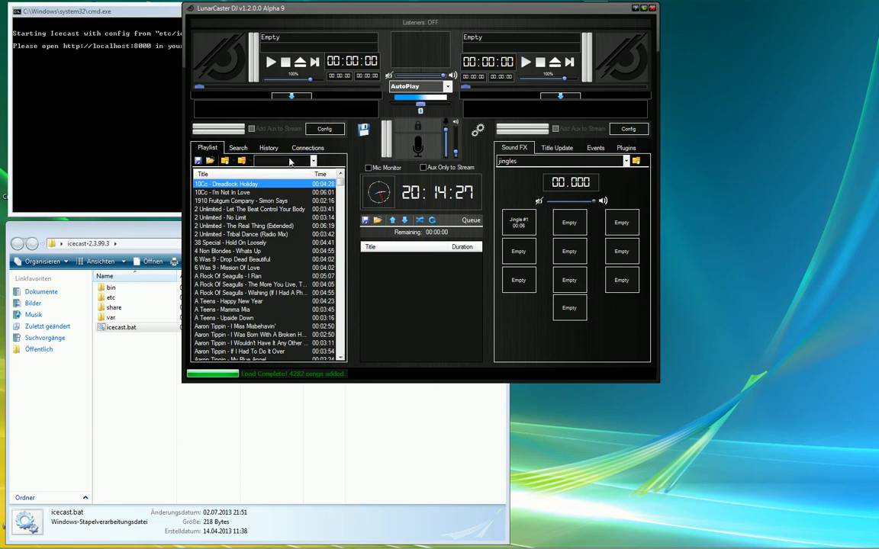
- Search the library for 'zz top', step through the results, clear the query, then view History and Connections
click(234, 149)
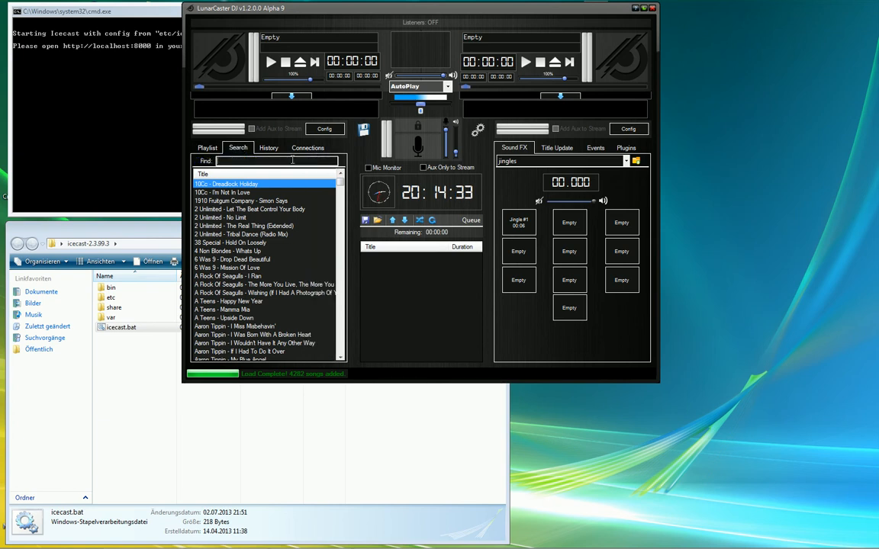
text(zz top)
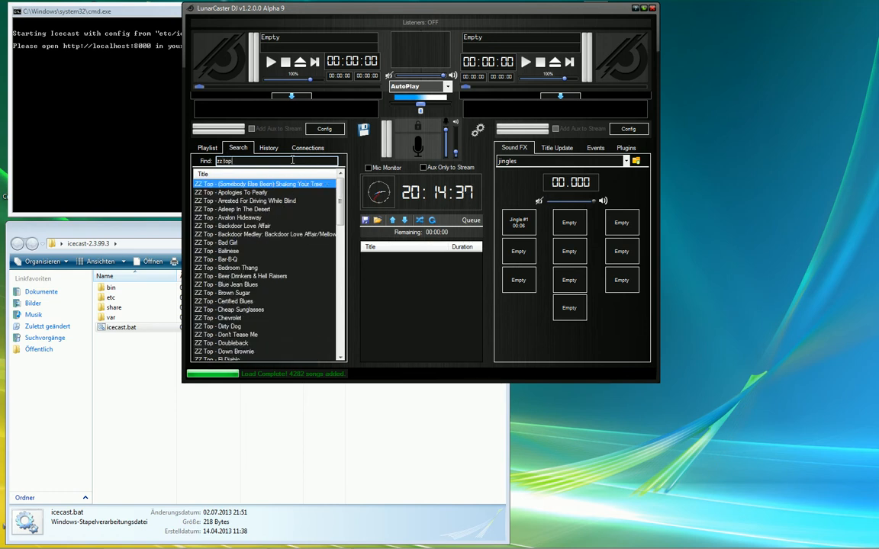
key(Down)
key(Down)
key(Down)
key(Down)
key(Down)
key(Down)
key(Down)
key(Down)
key(Down)
key(Down)
key(Down)
key(Down)
key(Down)
key(Down)
key(Down)
key(Down)
key(Down)
key(Down)
key(Down)
key(Down)
key(Down)
key(Down)
key(Down)
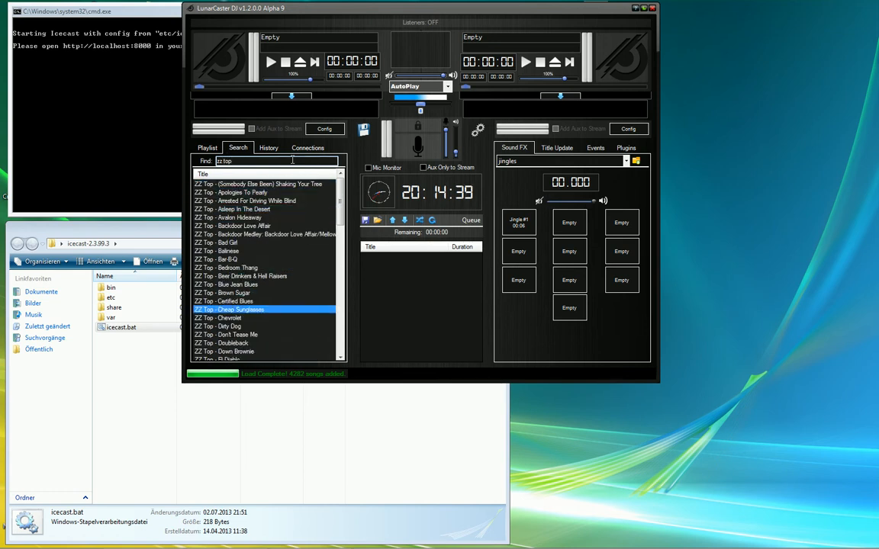
key(Up)
key(Up)
key(Up)
key(Up)
key(Up)
key(Up)
key(Up)
key(Up)
key(Up)
key(Up)
key(Up)
key(Up)
key(Up)
key(Up)
key(Up)
key(Up)
key(Up)
key(Up)
key(Up)
key(Up)
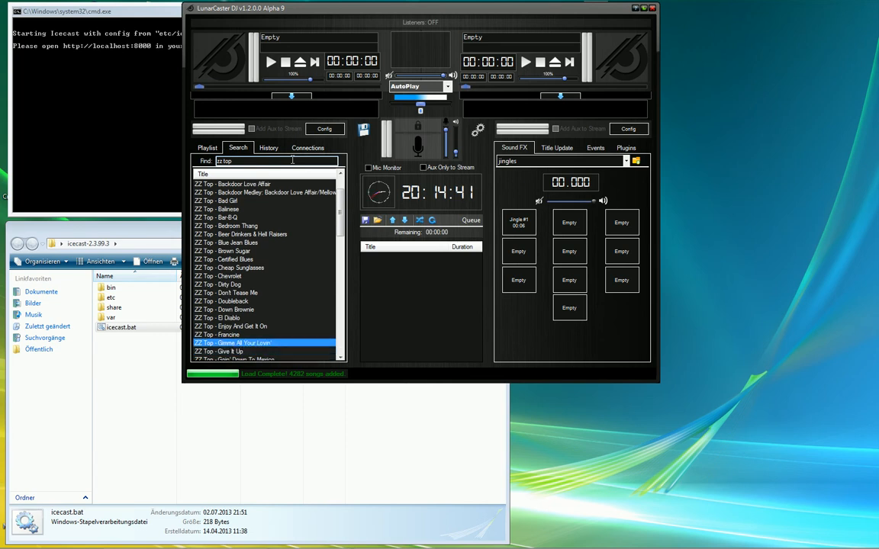
key(Up)
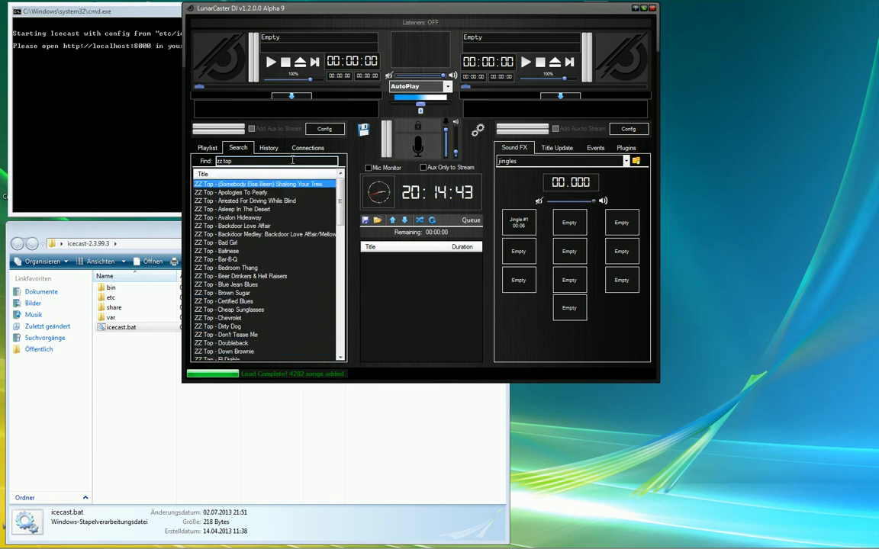
click(248, 161)
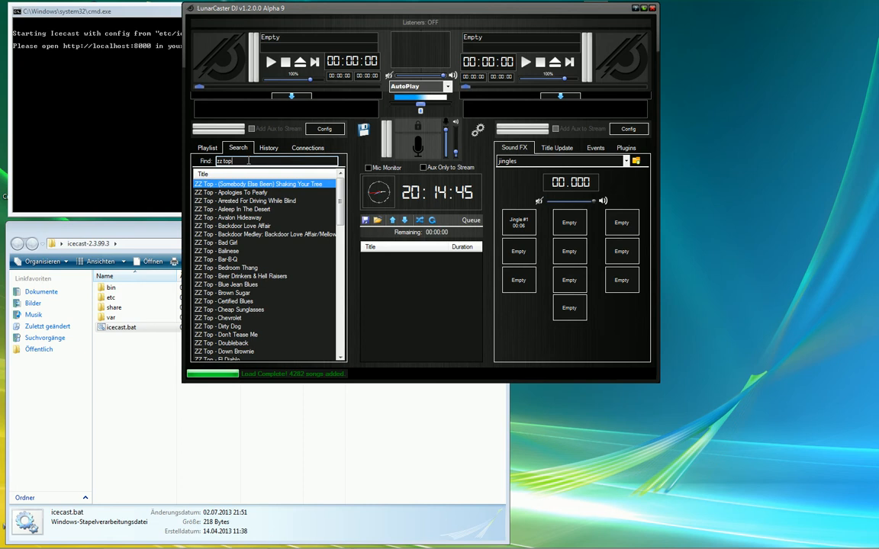
key(BackSpace)
key(BackSpace)
key(BackSpace)
key(BackSpace)
key(BackSpace)
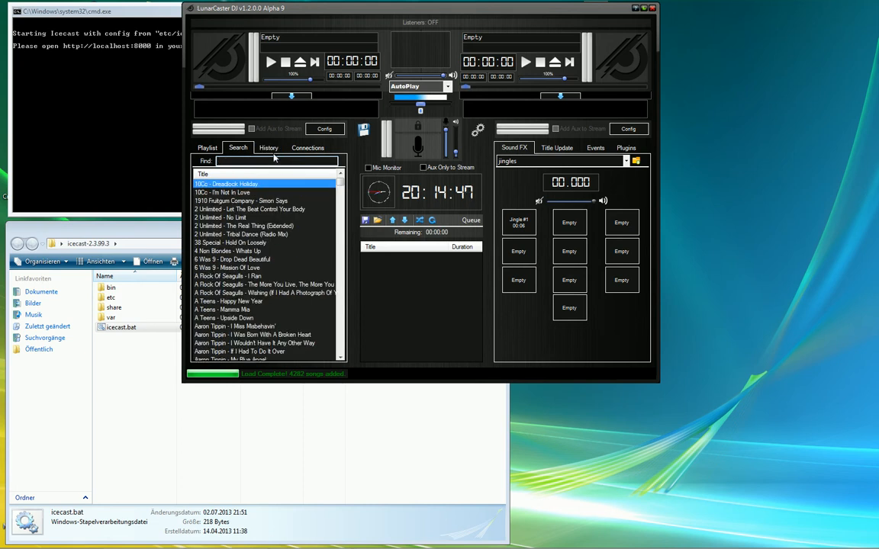
click(270, 149)
click(306, 148)
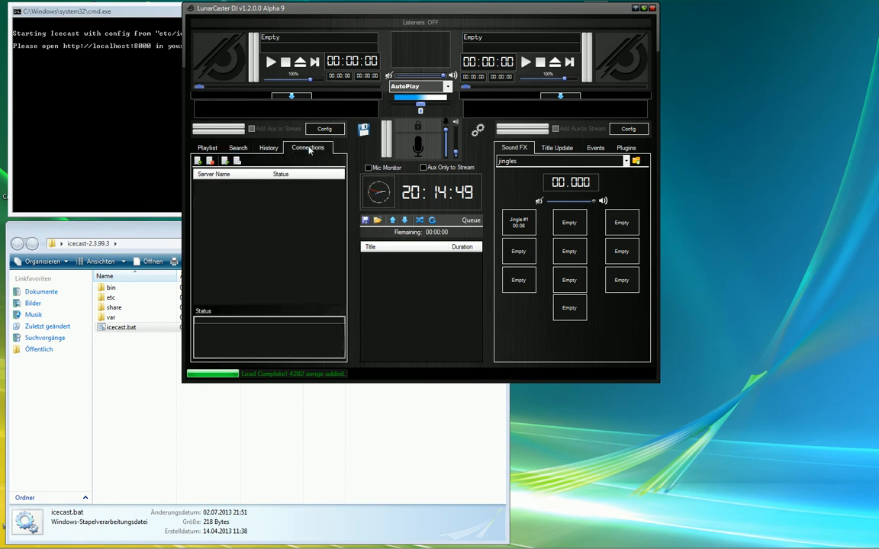
- Add a new server connection and move its Server Settings dialog slightly into place
click(198, 160)
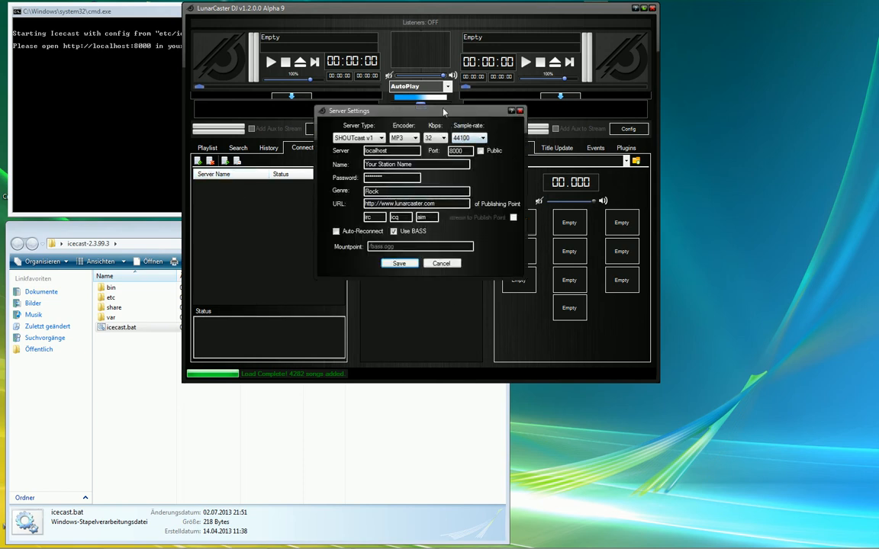
drag(446, 113, 436, 137)
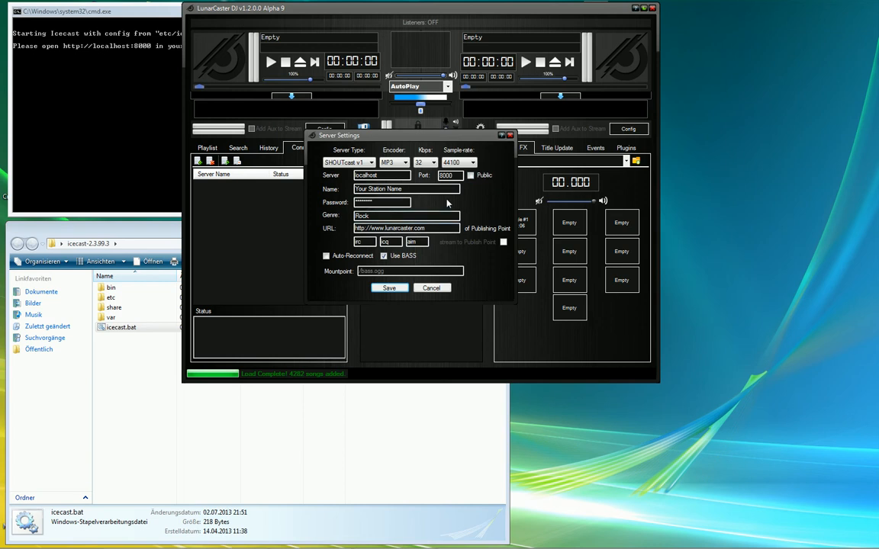
- Try server types ICEcast, SHOUTcast v2 and SHOUTcast v1, settling on WMAcast
click(345, 162)
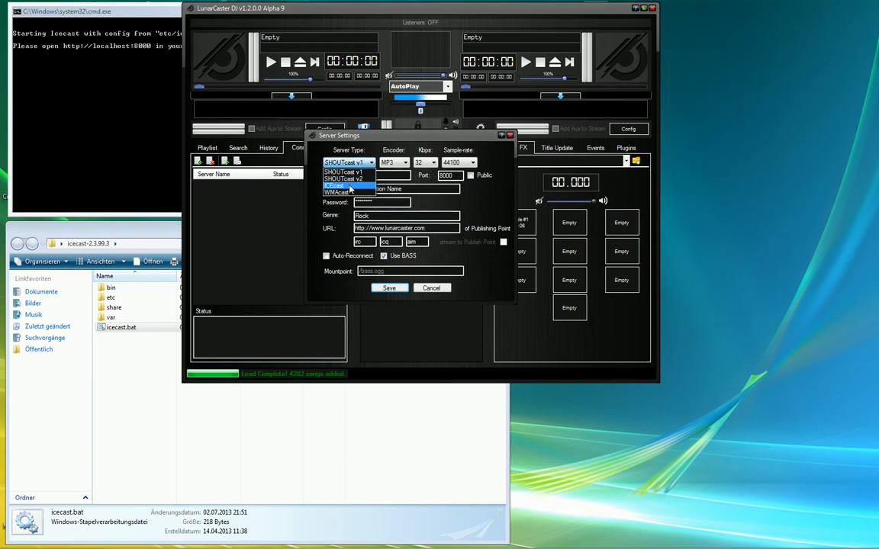
click(335, 185)
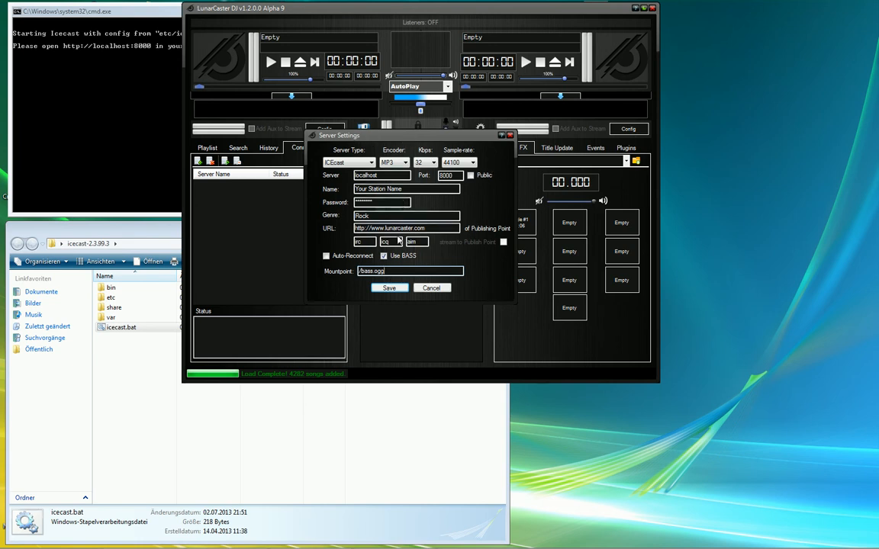
click(352, 163)
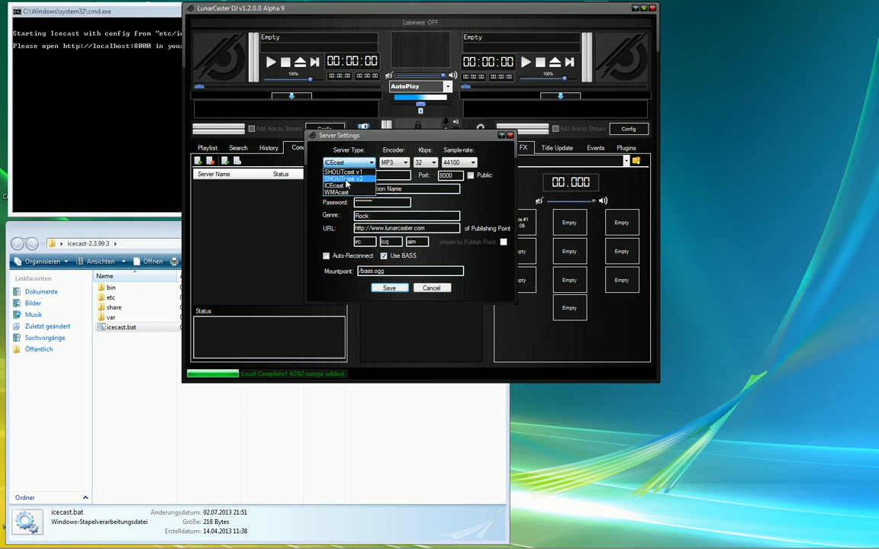
click(346, 179)
click(343, 162)
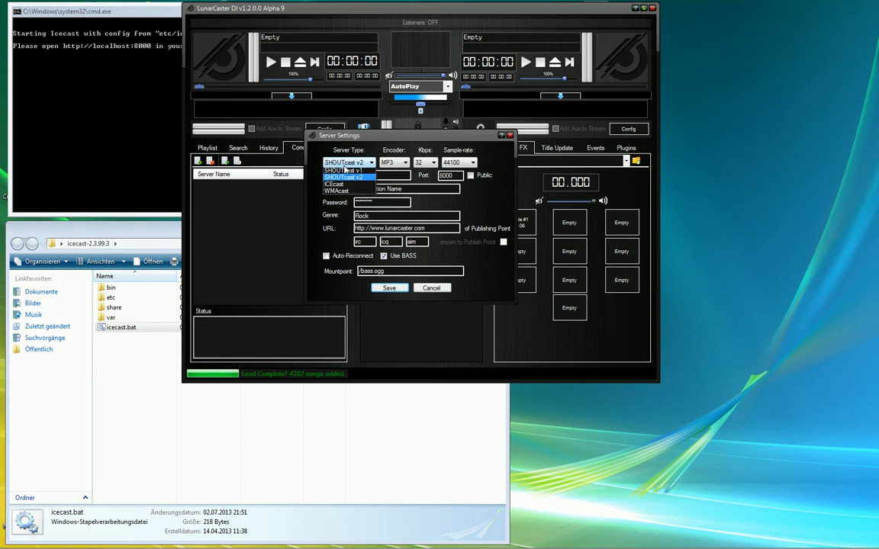
click(342, 171)
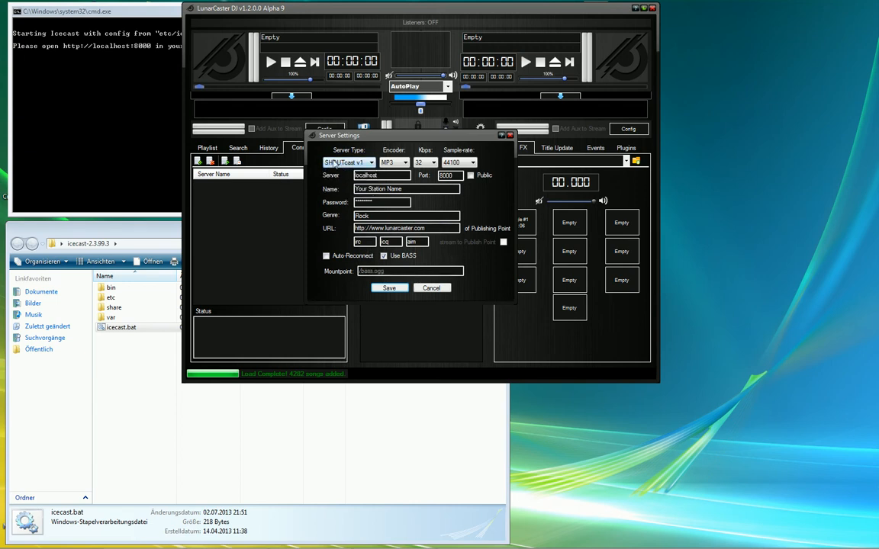
click(350, 162)
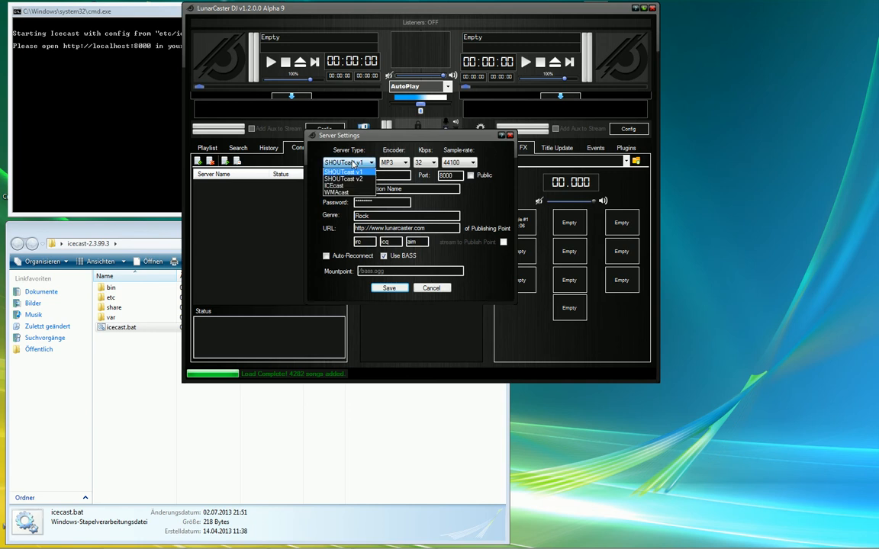
click(337, 192)
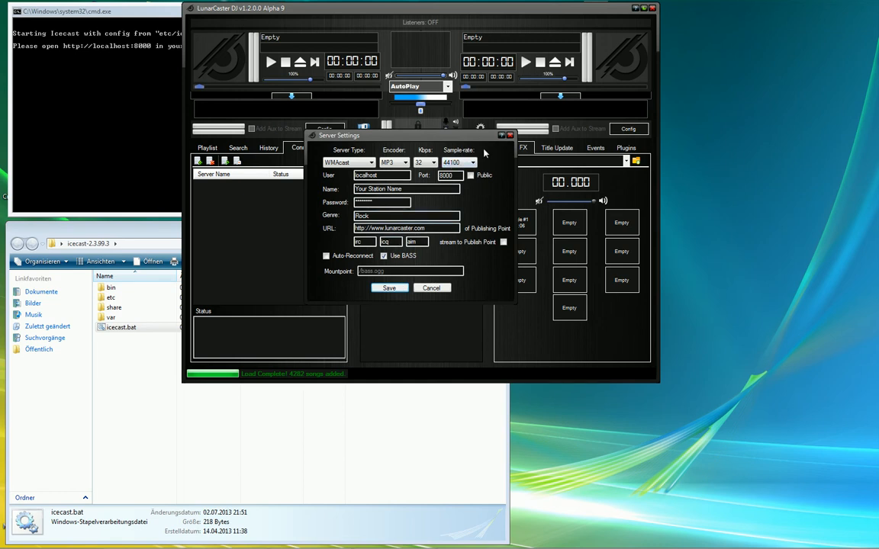
- Keep 44100 sample rate, MP3 encoder and 32 kbps bitrate, and switch the server type to SHOUTcast v1
click(459, 162)
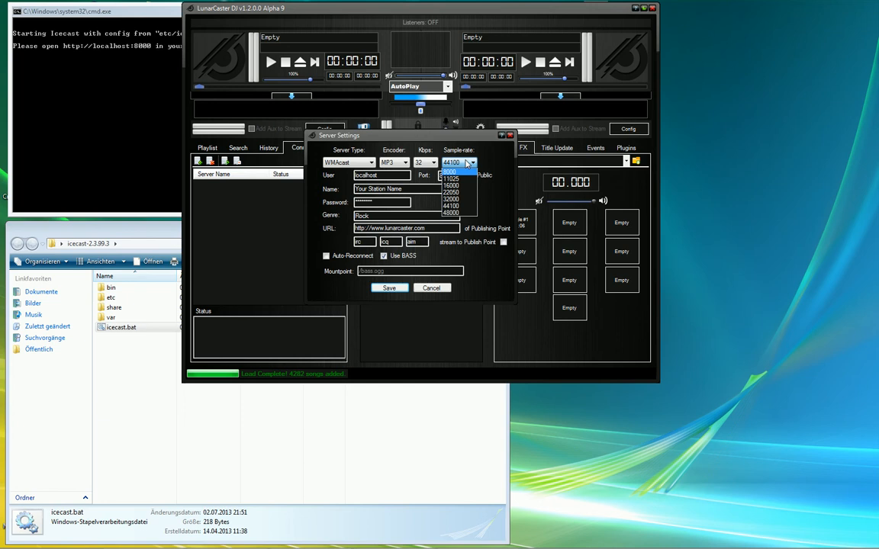
click(401, 165)
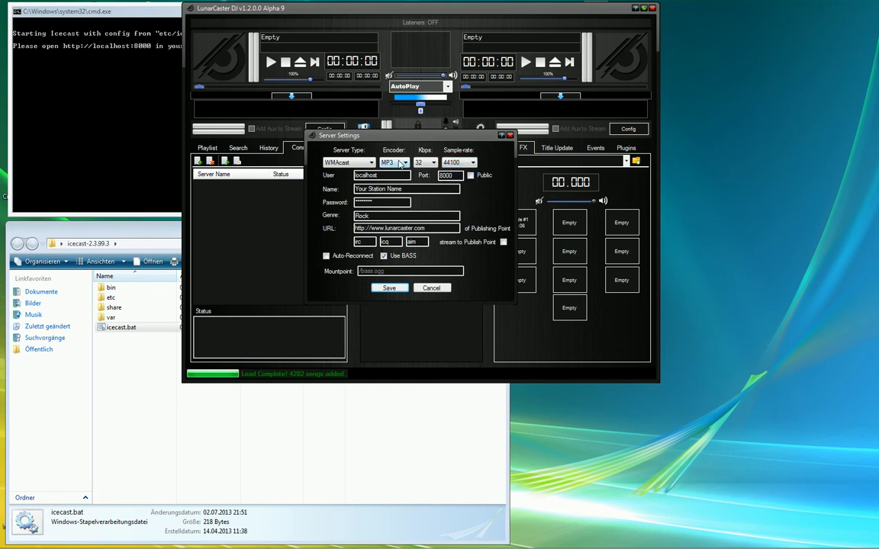
click(402, 163)
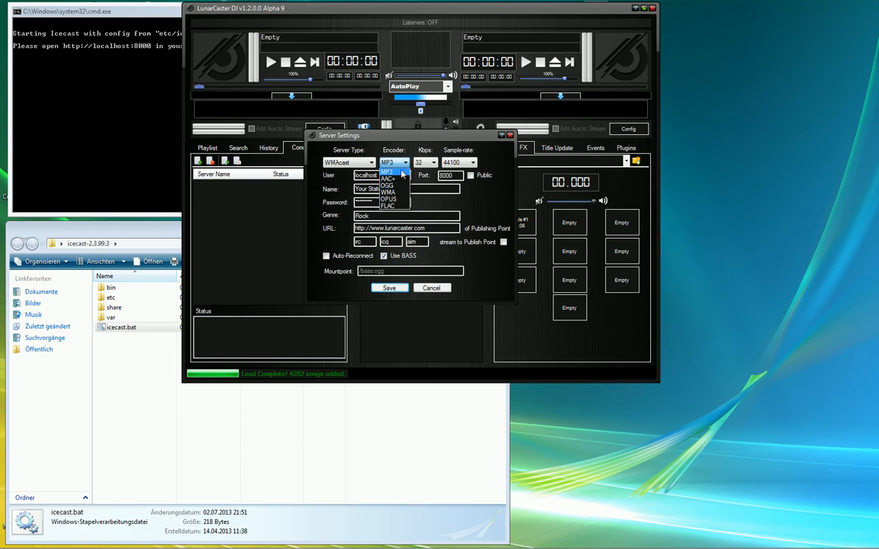
click(443, 133)
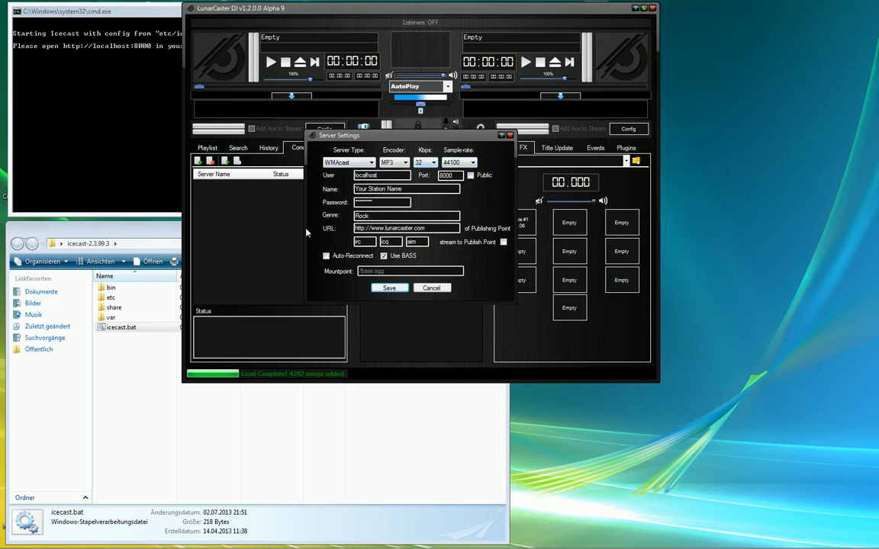
click(348, 162)
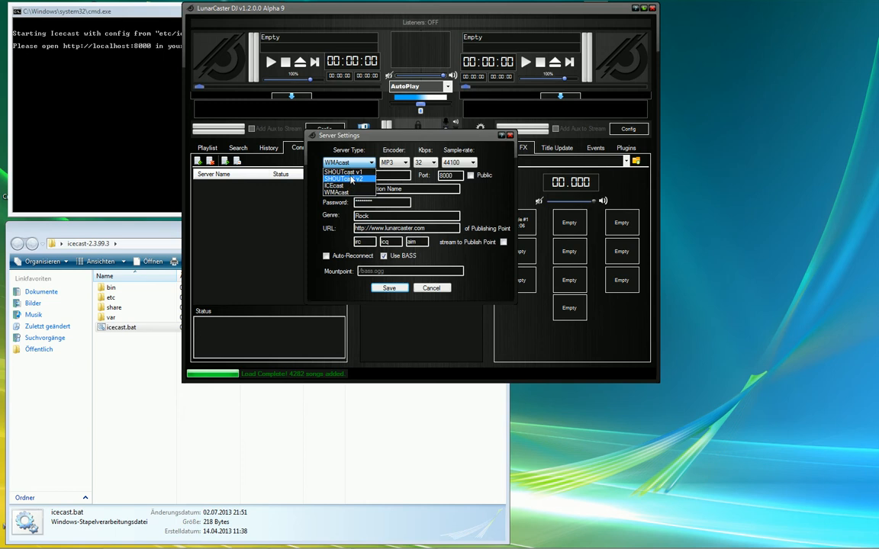
click(344, 172)
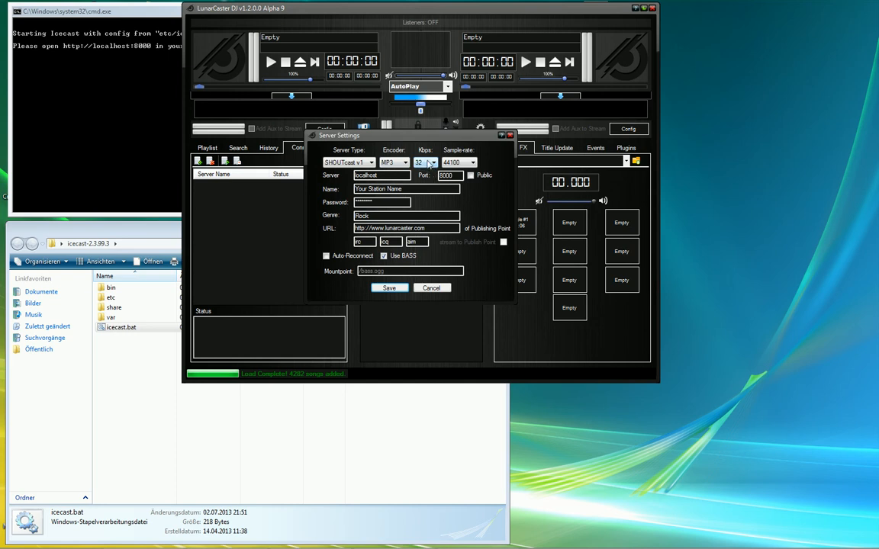
click(429, 164)
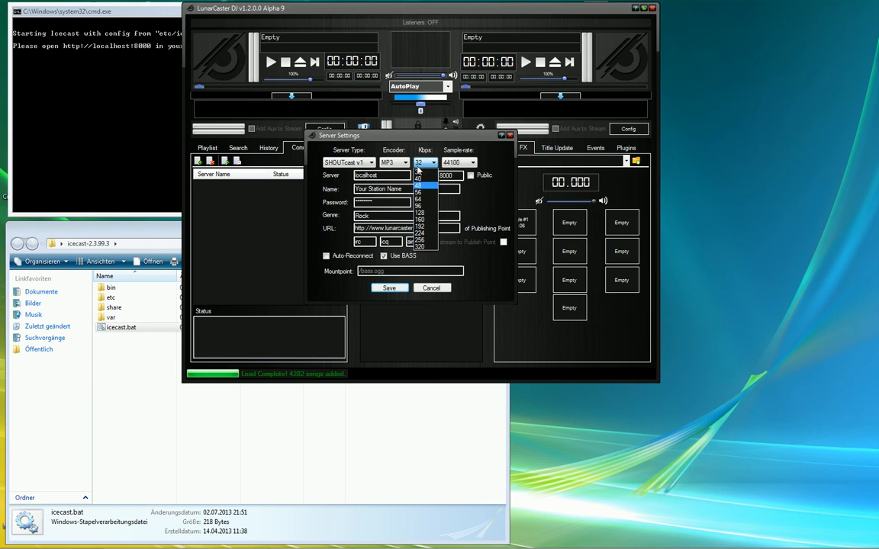
click(497, 171)
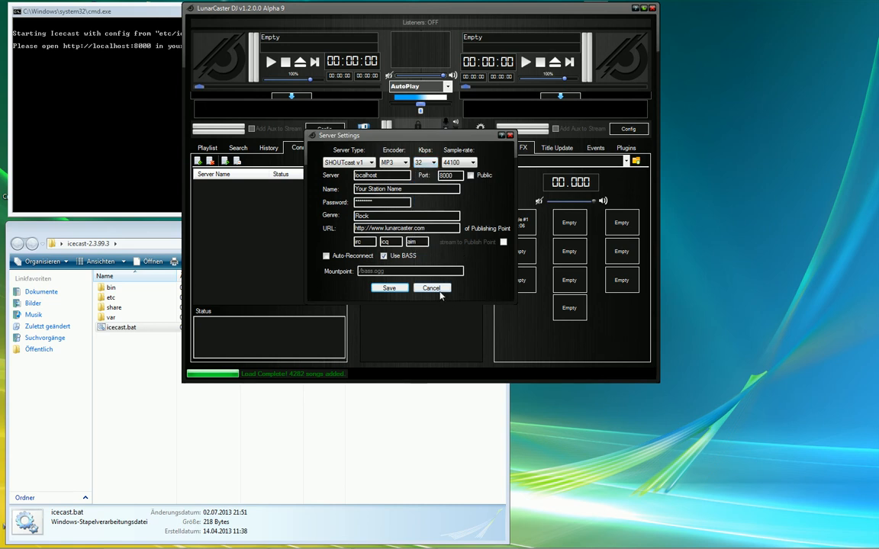
- Set the server to ICEcast with OGG encoding at 64 kbps and 44100 sample rate
click(363, 163)
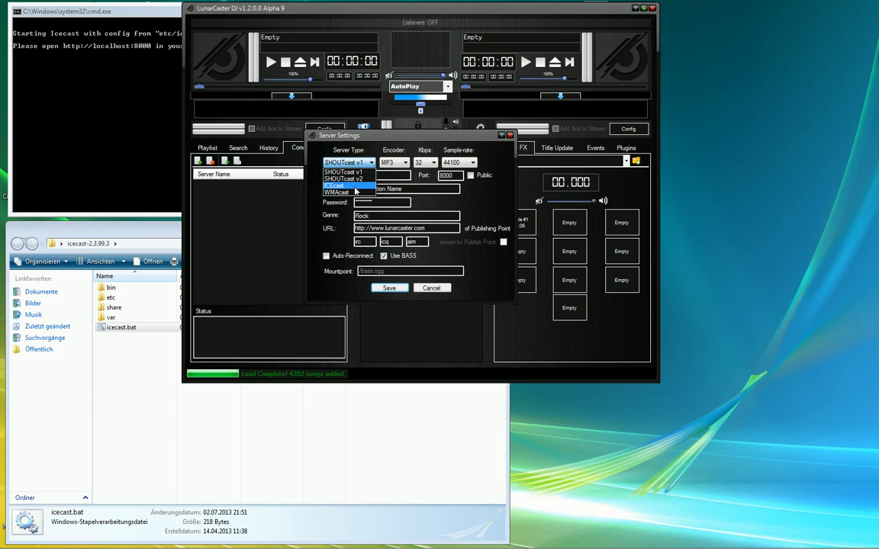
click(355, 187)
click(394, 162)
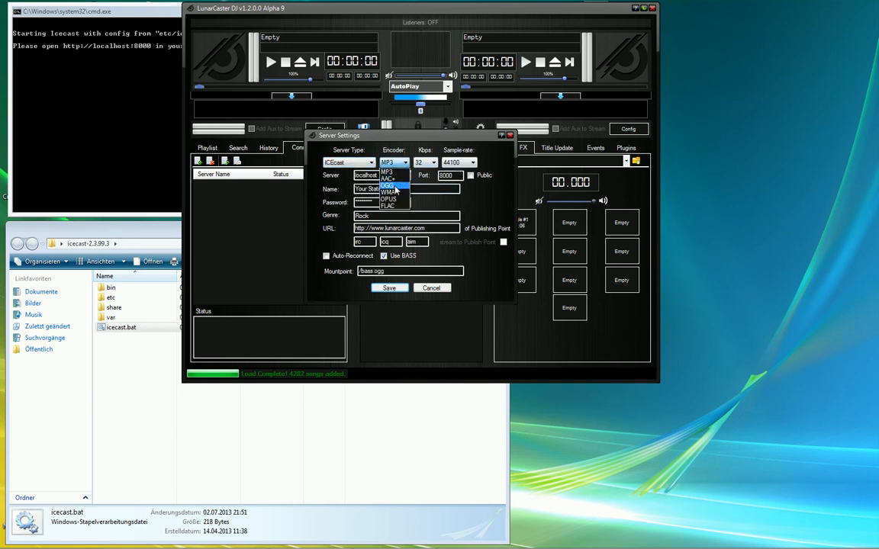
click(394, 186)
click(426, 163)
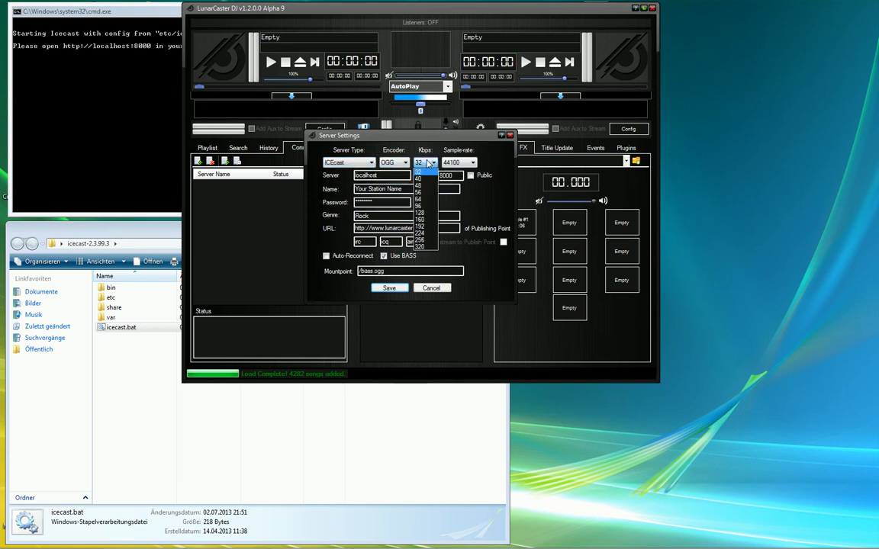
click(425, 200)
click(462, 164)
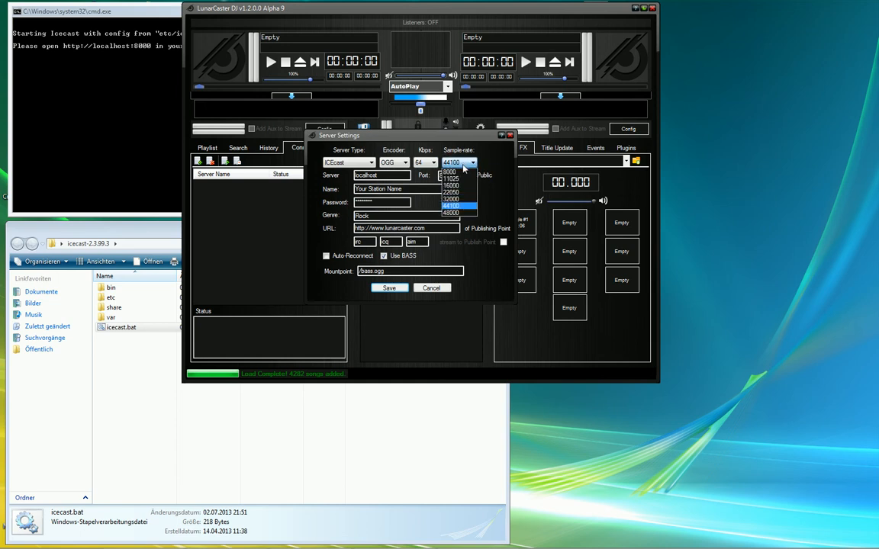
click(463, 165)
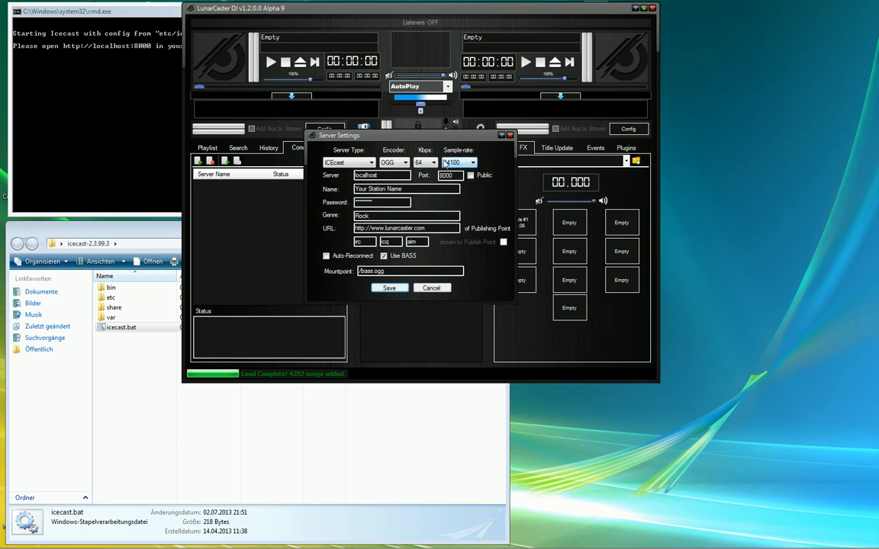
- Replace the server password and trim the station name to Icecast
double_click(386, 202)
text(***)
drag(402, 188, 353, 189)
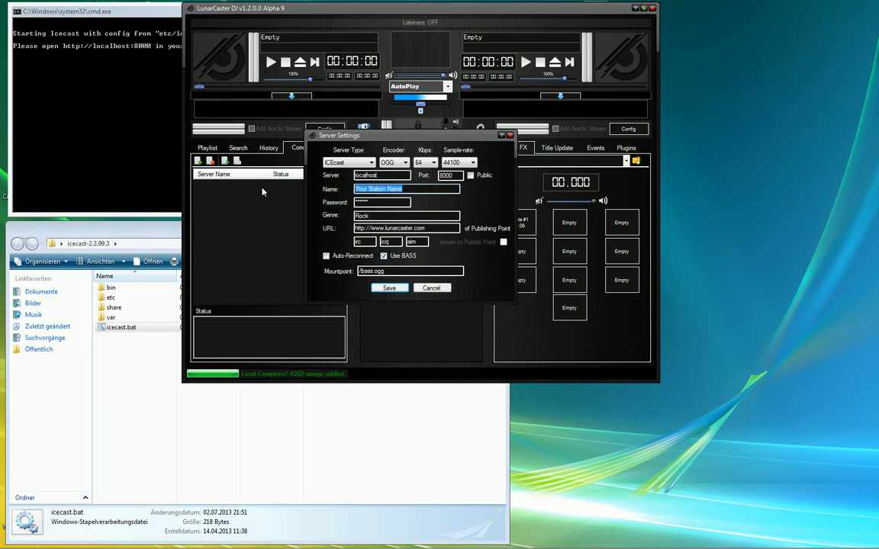
key(BackSpace)
- Save the Icecast server settings and attempt to connect to it
click(389, 288)
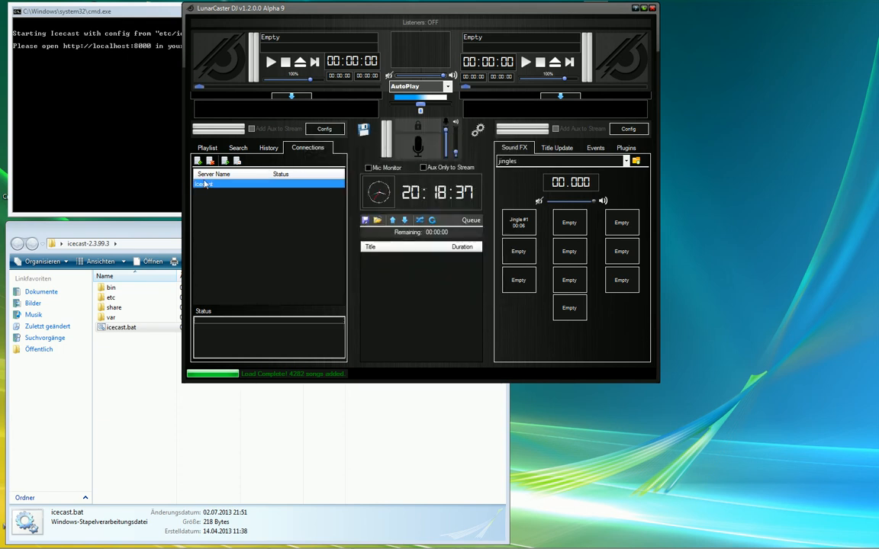
click(225, 162)
- From the playlist, queue Dreadlock Holiday, Simon Says and 2 Unlimited's Let The Beat Control Your Body
click(209, 148)
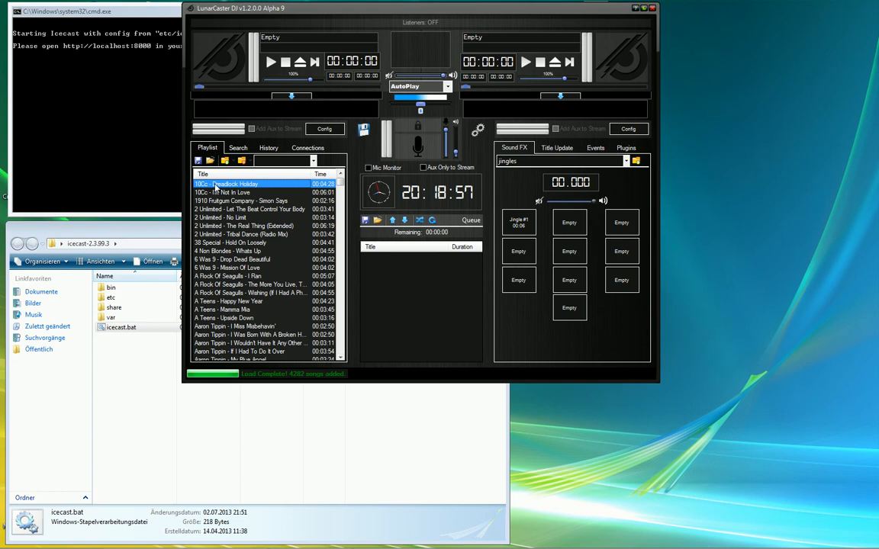
drag(216, 188, 456, 333)
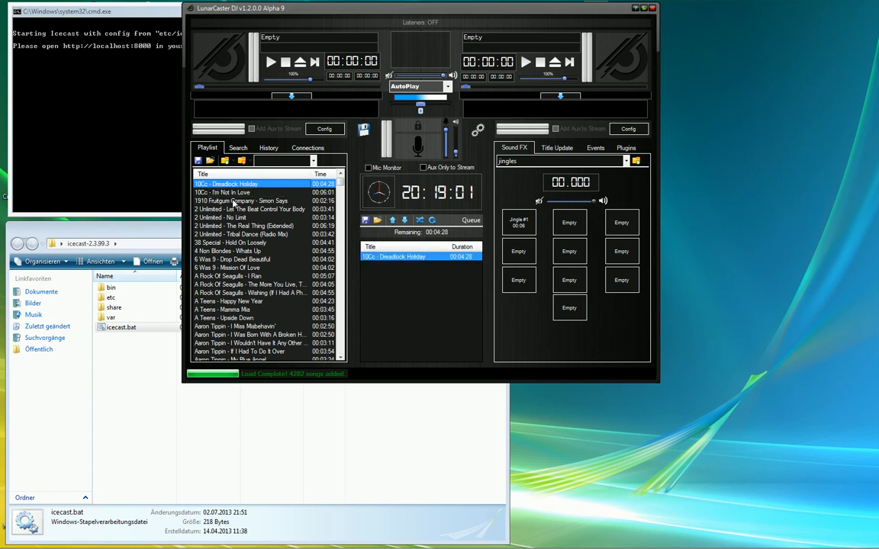
drag(229, 201, 405, 296)
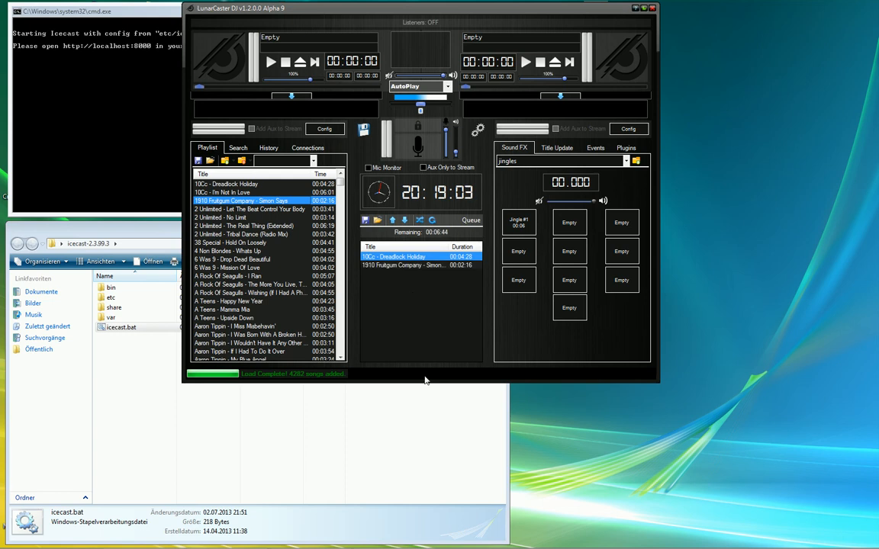
right_click(249, 209)
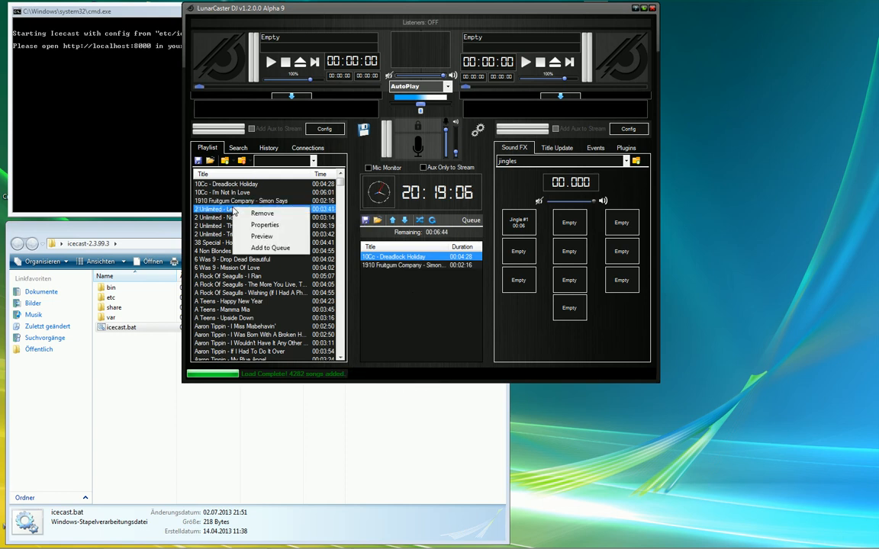
click(270, 248)
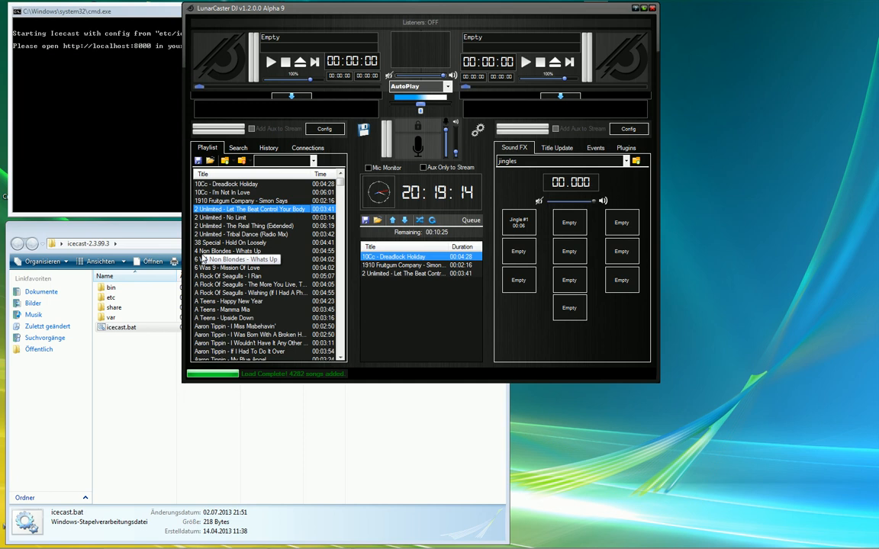
- Search the library for 'acd' and queue ACDC's Back In Black (Live) and Badlands
click(239, 148)
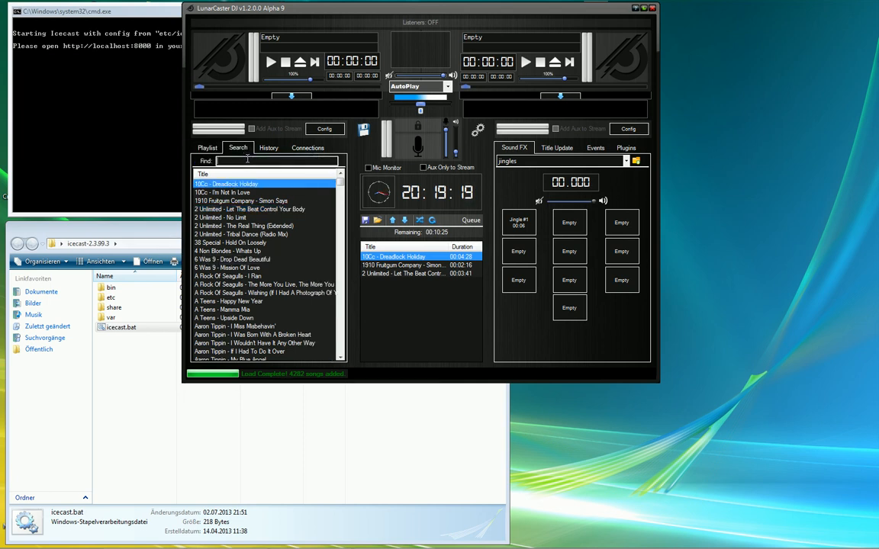
text(acdc)
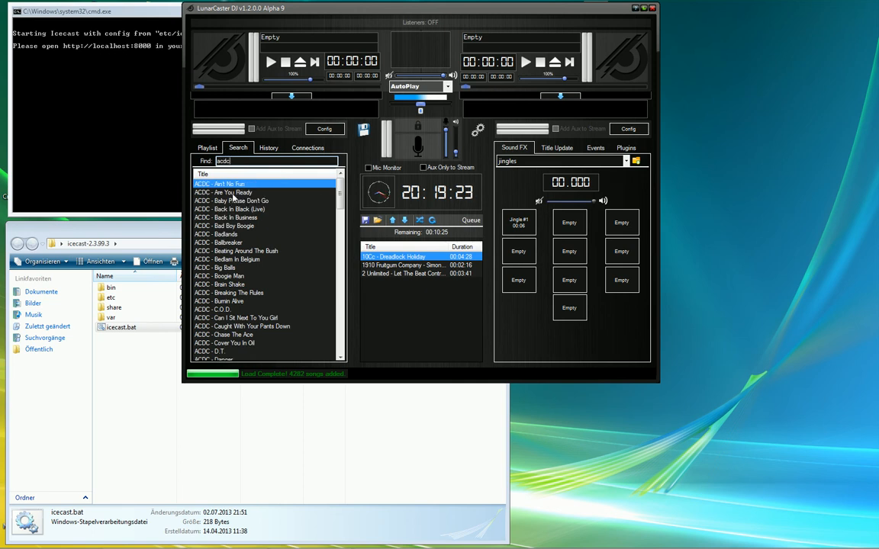
key(Down)
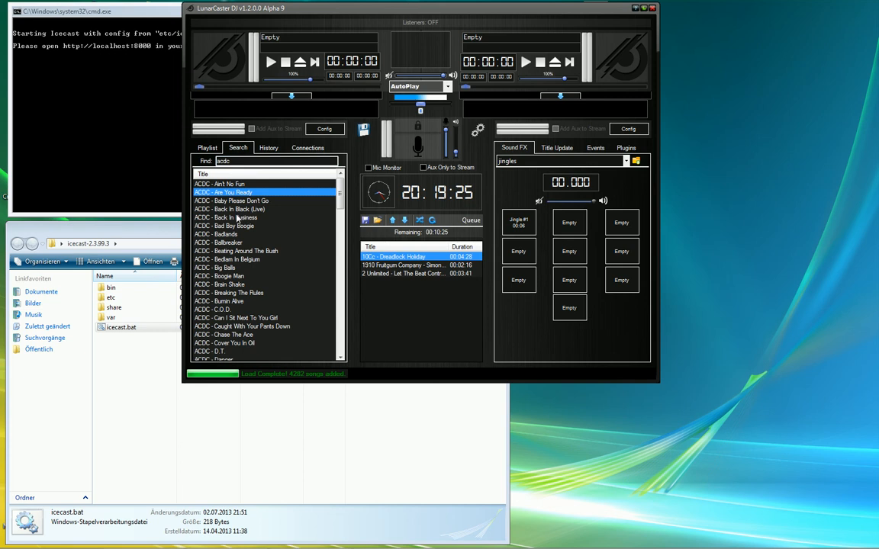
double_click(241, 210)
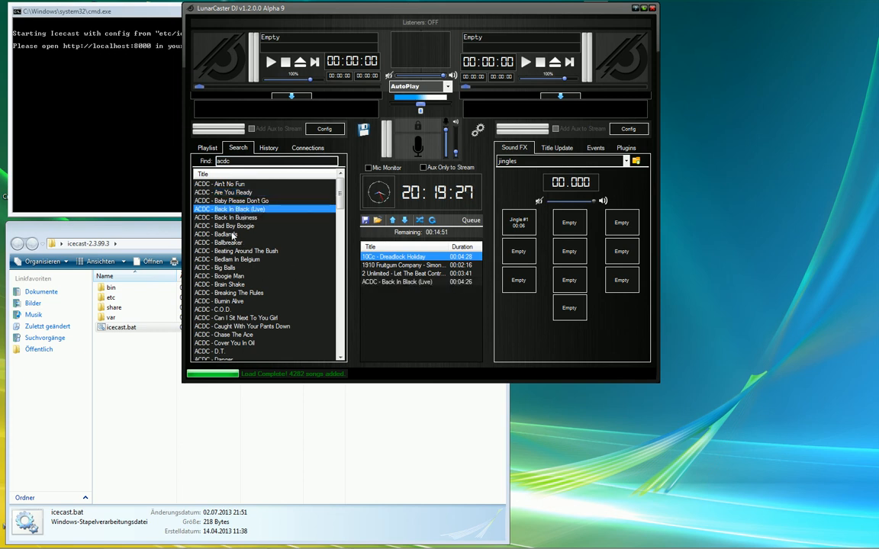
click(228, 236)
right_click(228, 236)
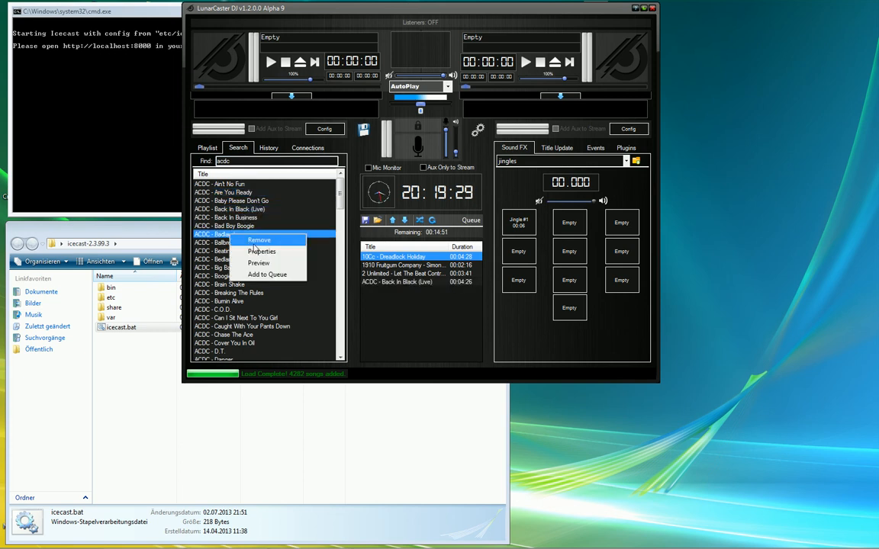
click(267, 277)
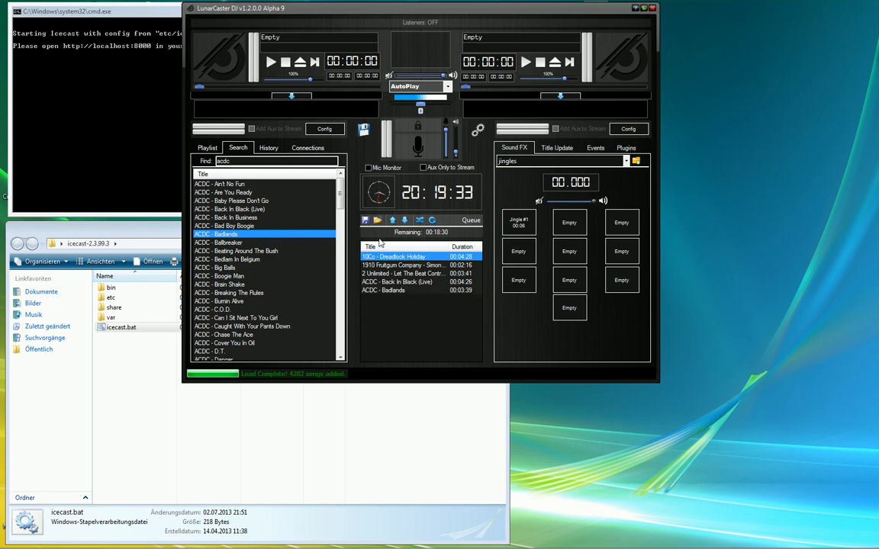
- Clear the search text and return to the song playlist
double_click(250, 161)
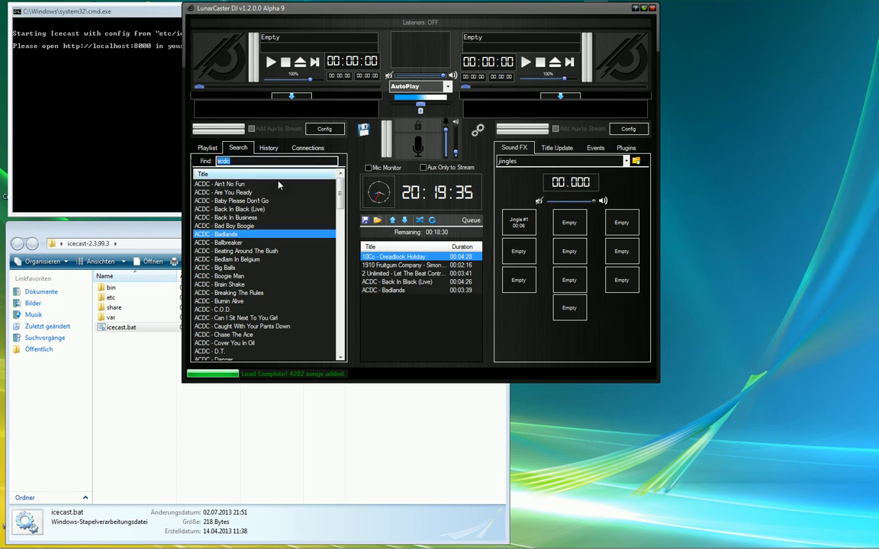
key(BackSpace)
click(200, 148)
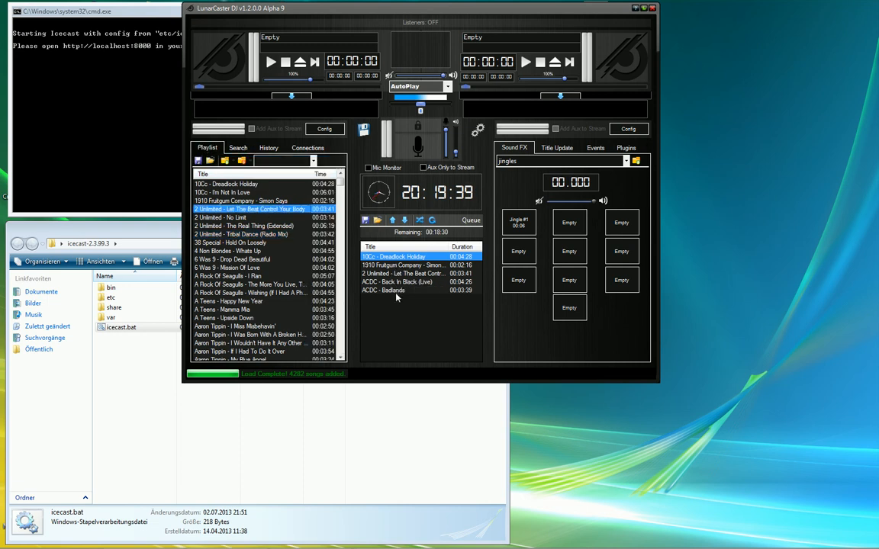
- Delete Dreadlock Holiday, Badlands, the 2 Unlimited track, Simon Says and Back In Black (Live) from the queue
key(Delete)
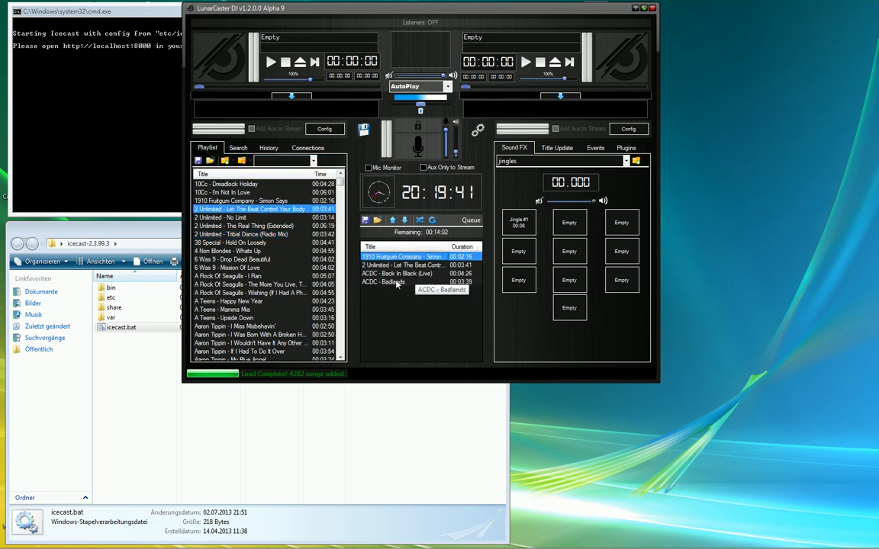
click(399, 282)
key(Delete)
click(390, 264)
key(Delete)
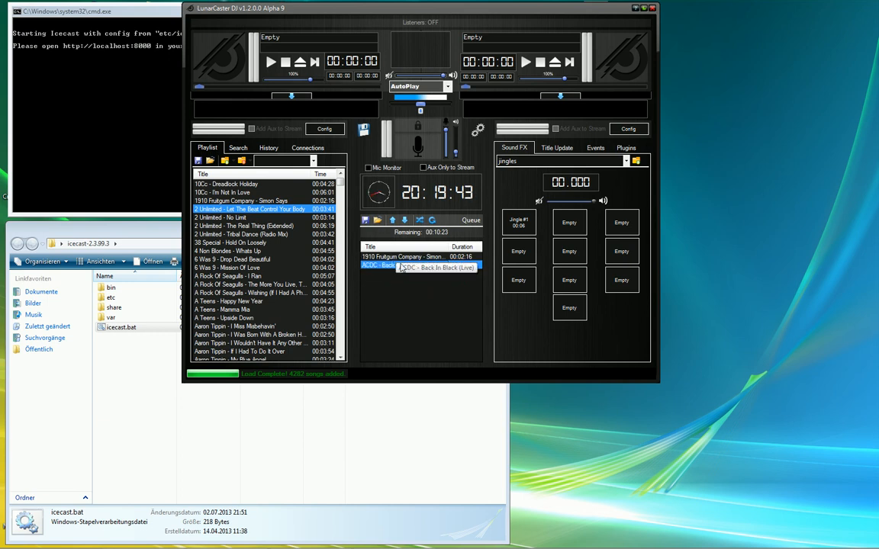
click(387, 258)
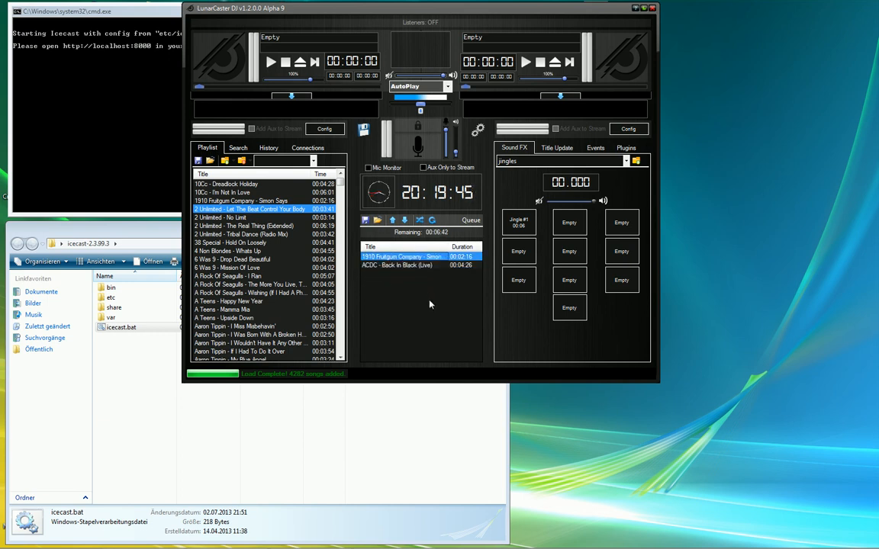
shift+click(392, 266)
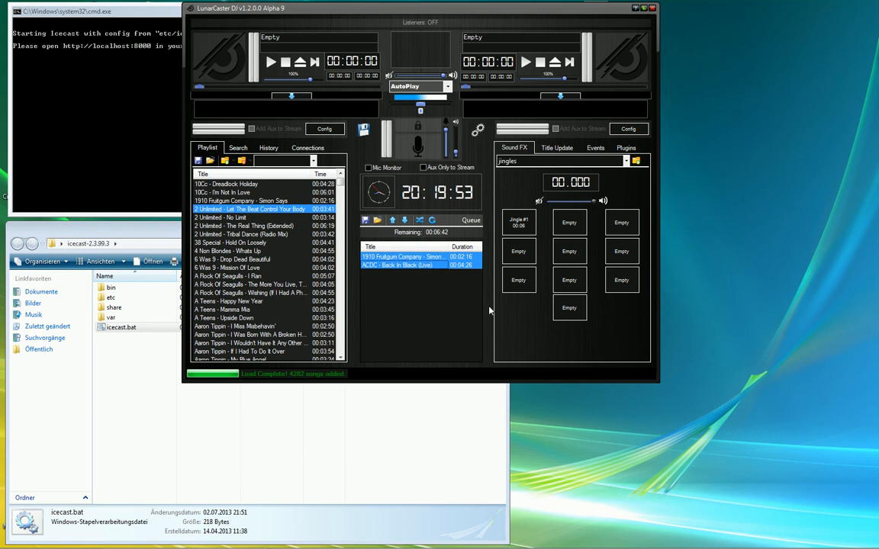
key(Delete)
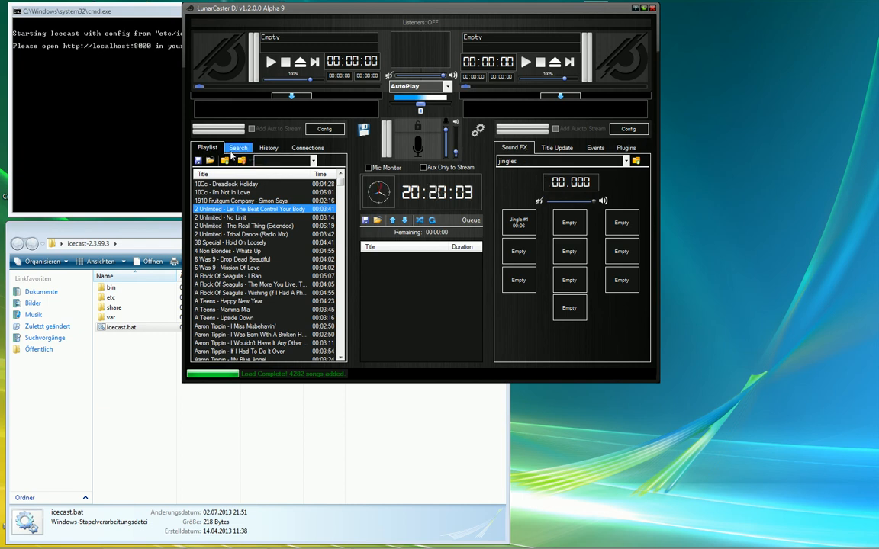
- Look through the Search and History tabs, then start the loaded track playing on deck 1
click(236, 150)
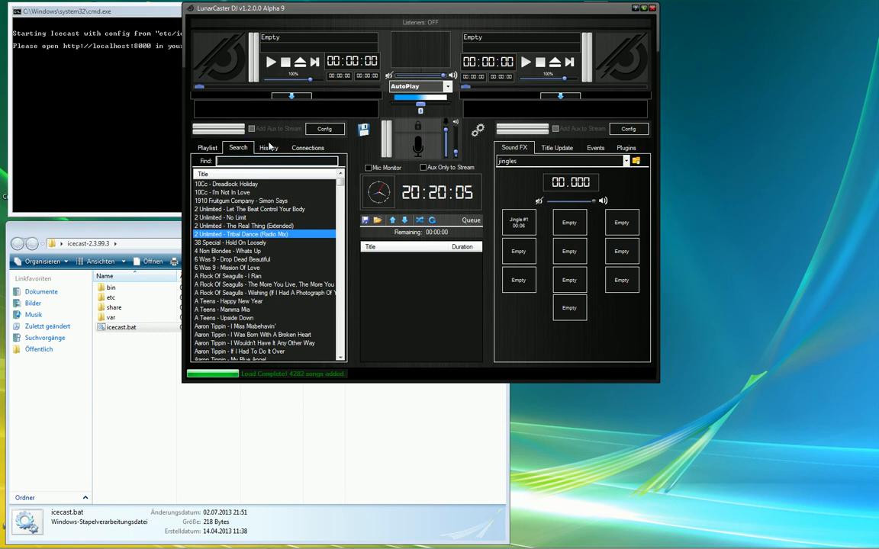
click(271, 148)
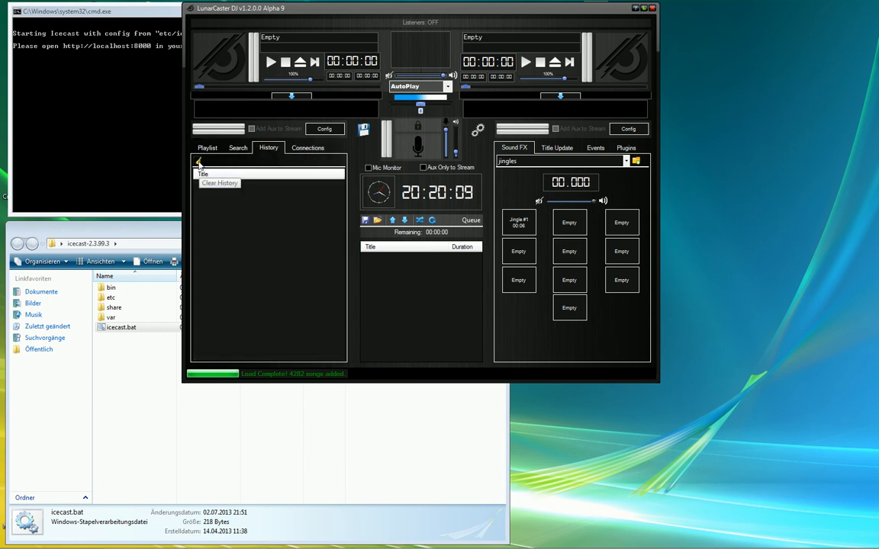
click(209, 148)
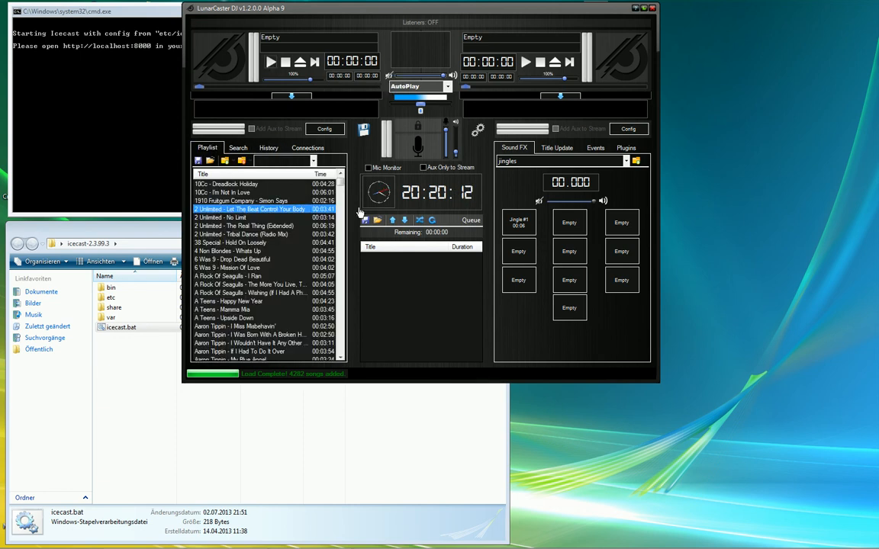
click(392, 76)
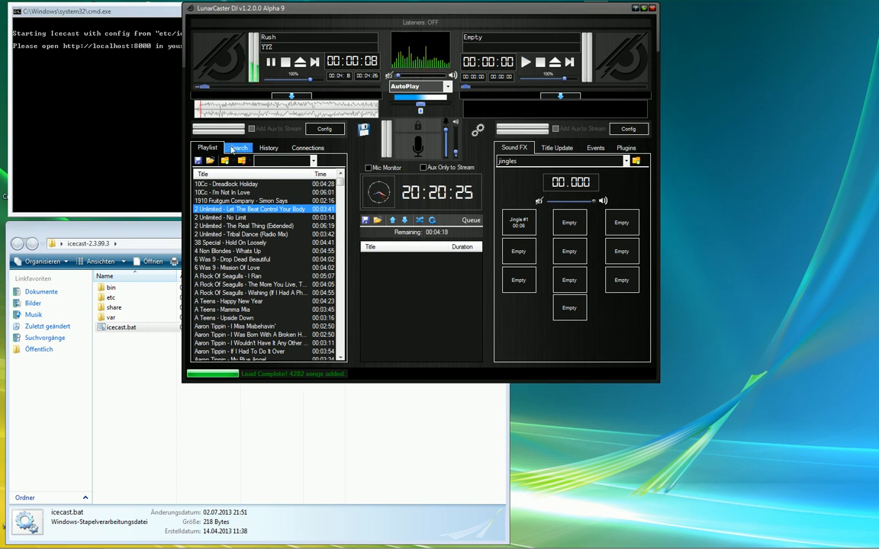
- Clear the play history, then stop and eject Rush - YYZ from deck 1
click(269, 147)
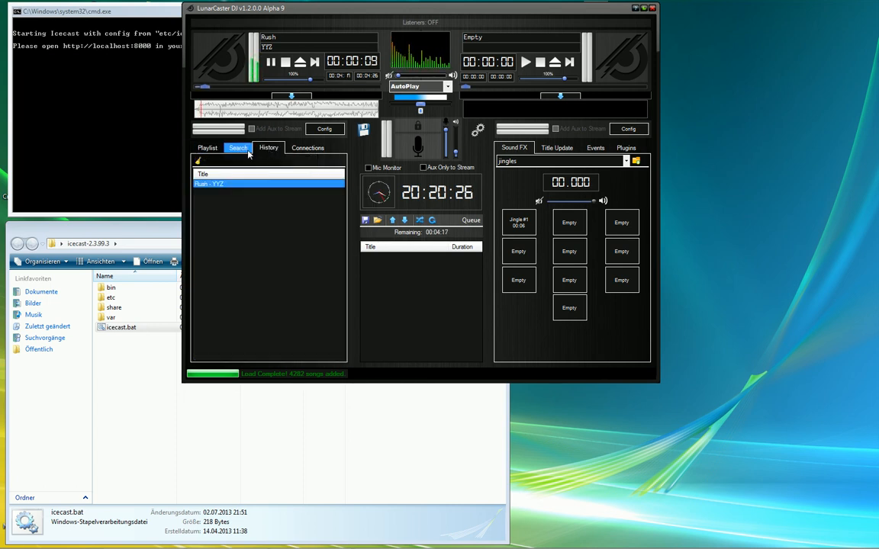
click(198, 160)
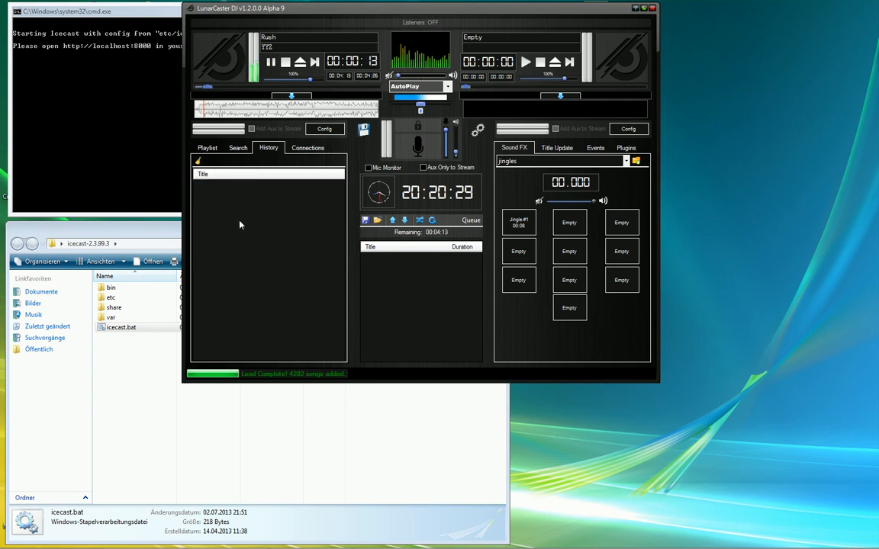
click(286, 63)
click(299, 64)
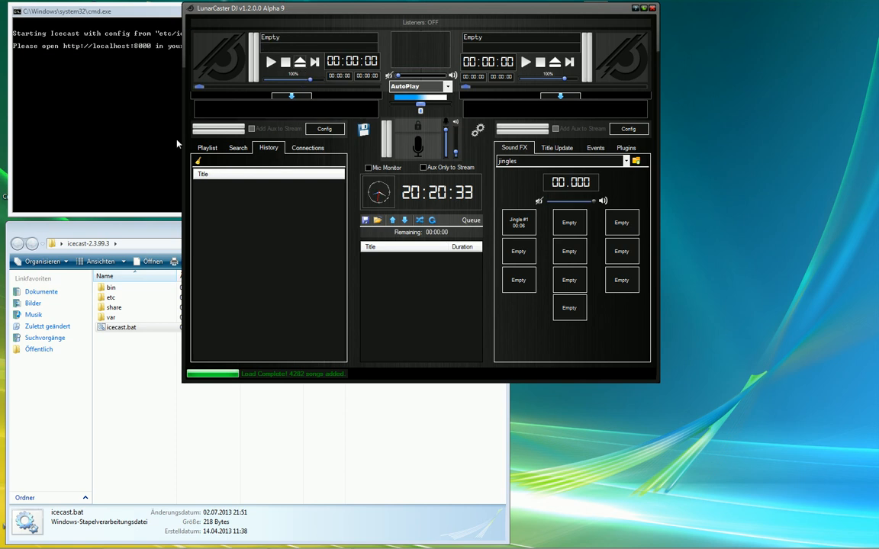
- Expand and collapse deck 1's equalizer, then cut deck 2's 600 Hz band to its minimum
click(291, 95)
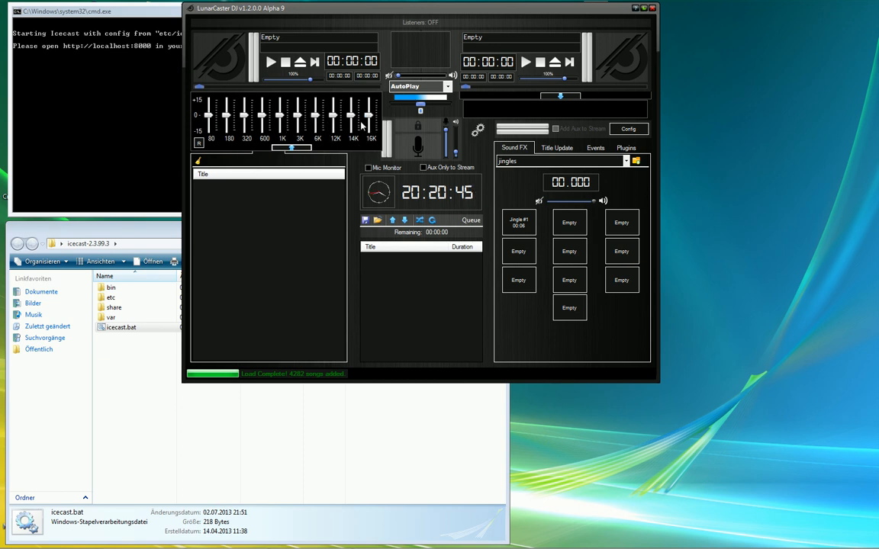
click(291, 147)
click(563, 95)
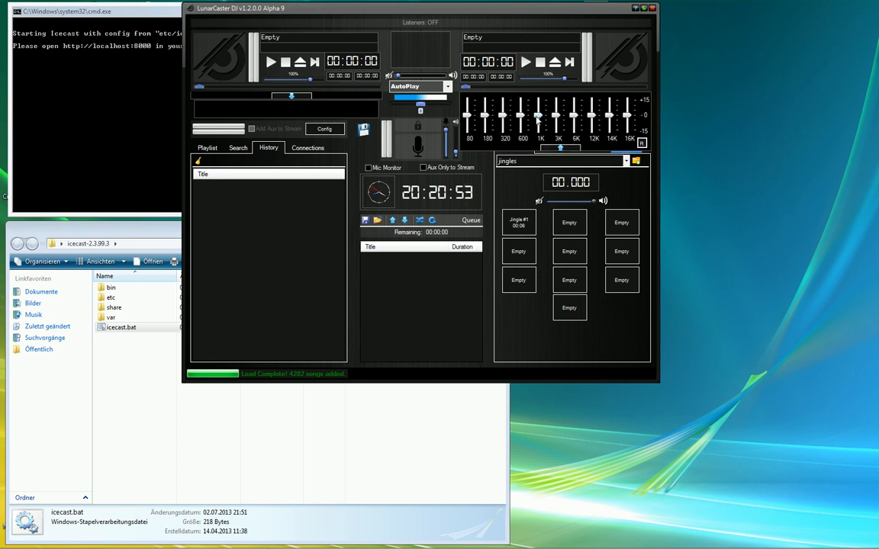
drag(523, 116, 523, 130)
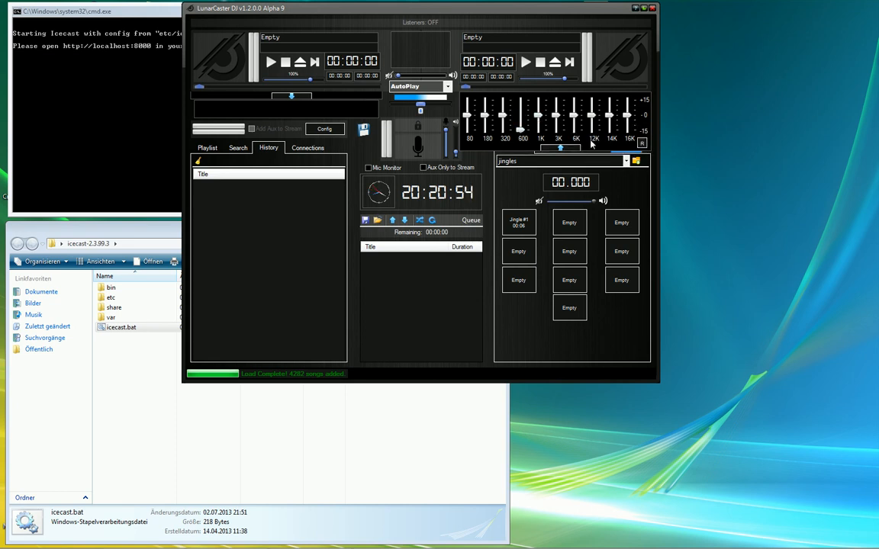
- Reset deck 2's equalizer to flat, collapse it, and return to the song playlist
click(644, 145)
click(558, 148)
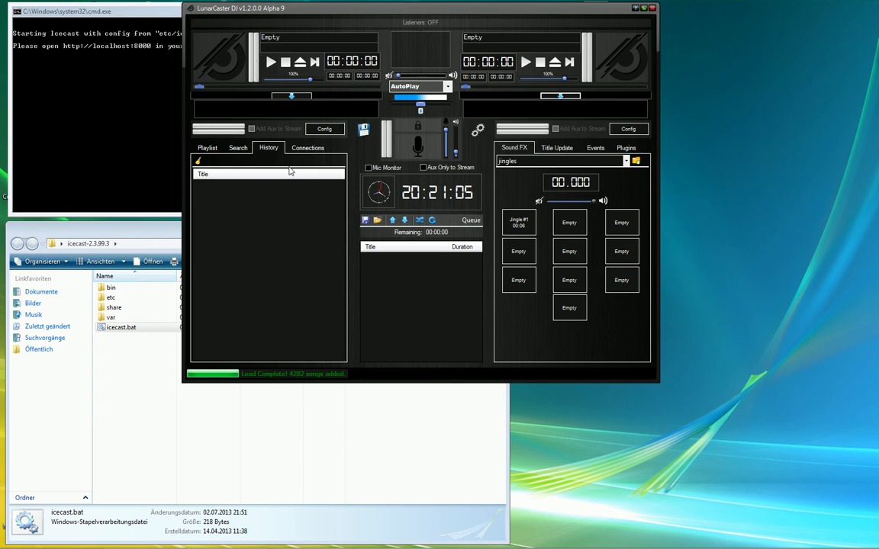
click(208, 148)
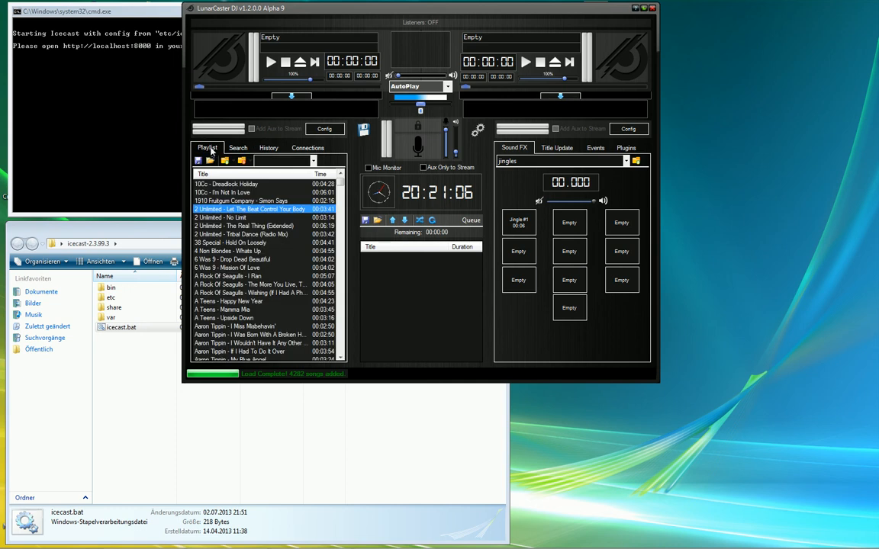
click(212, 218)
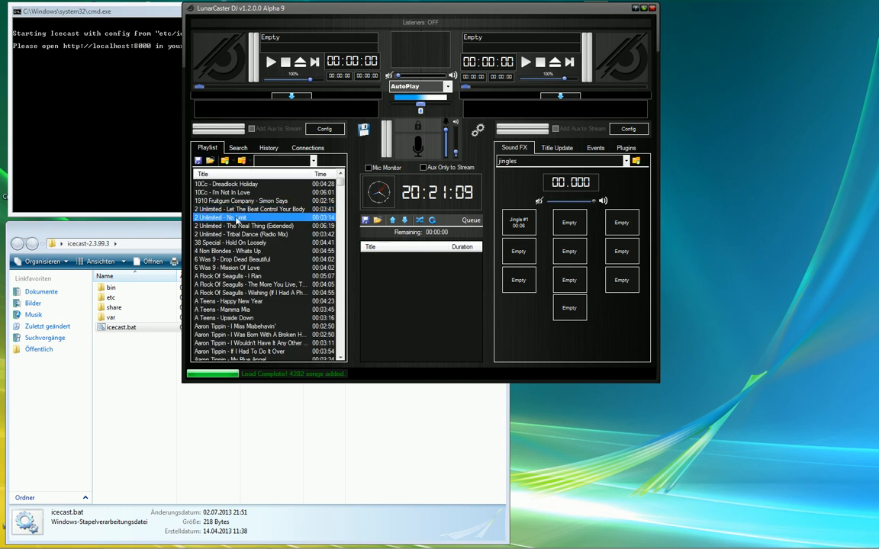
drag(238, 151, 238, 67)
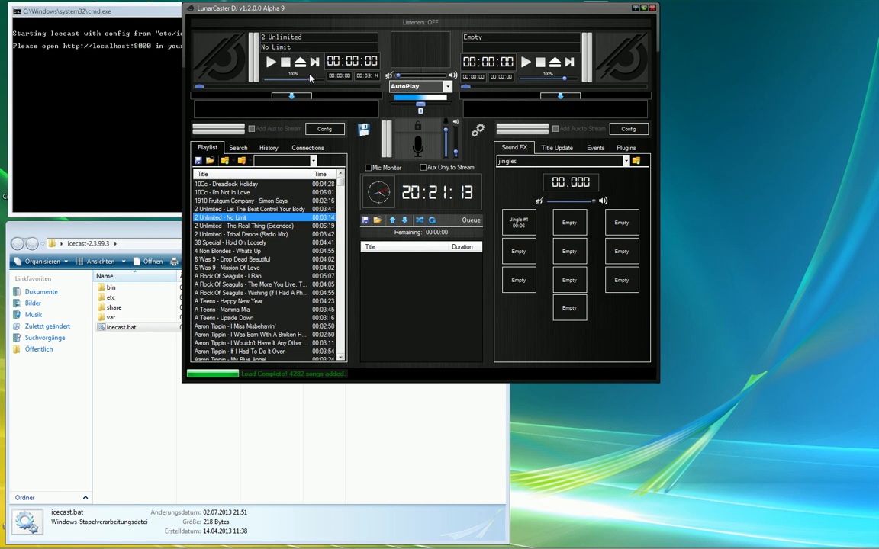
click(271, 64)
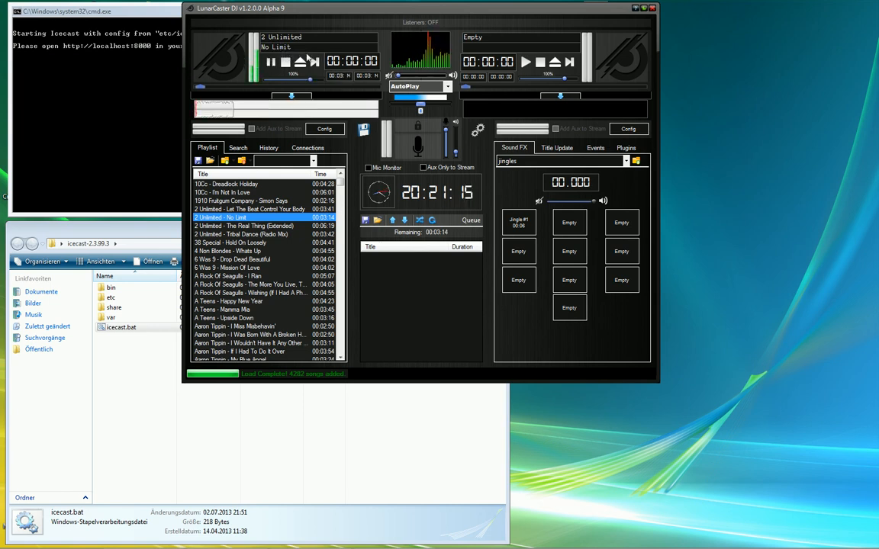
click(302, 61)
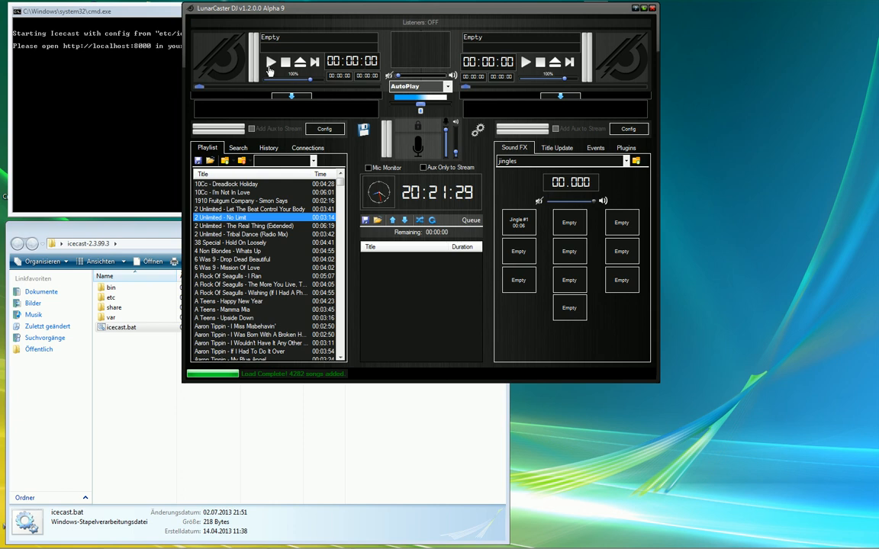
- Load 10Cc - I'm Not In Love onto deck 1, play it, and lower the deck volume to about 80%
drag(212, 194, 231, 71)
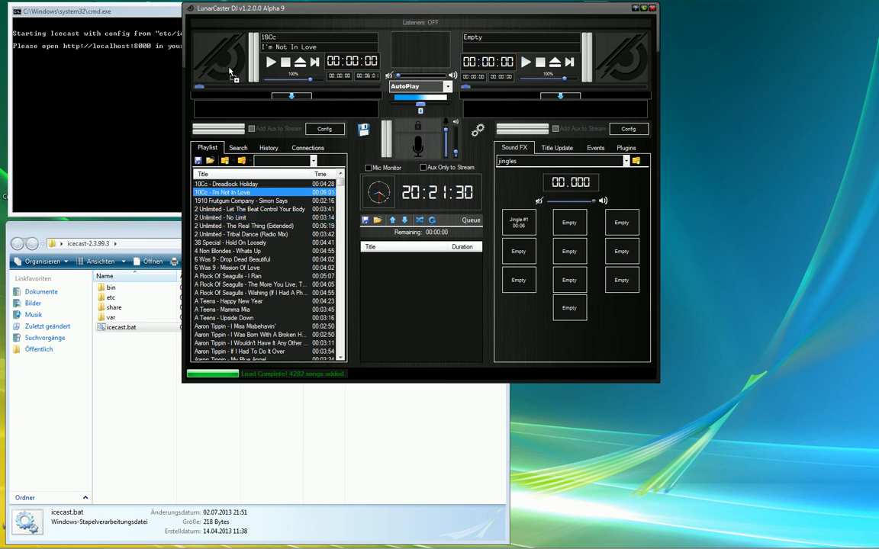
click(274, 64)
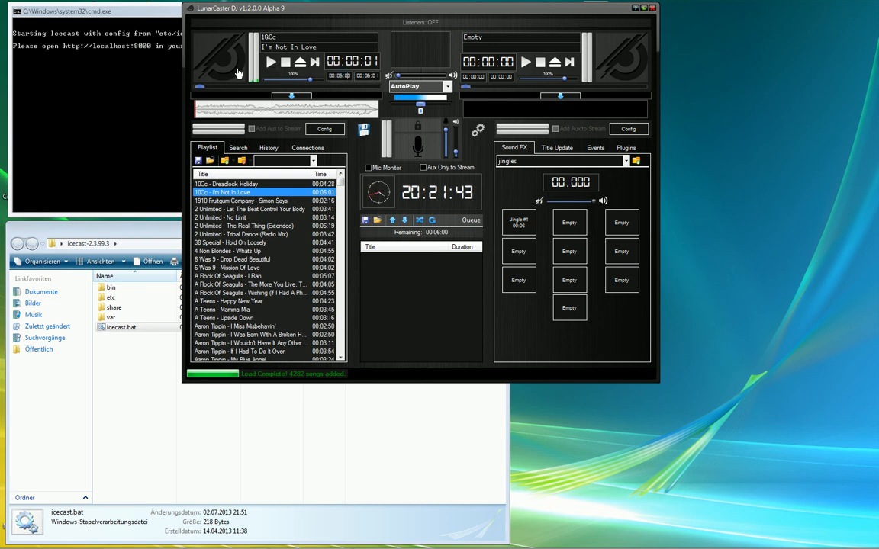
click(271, 62)
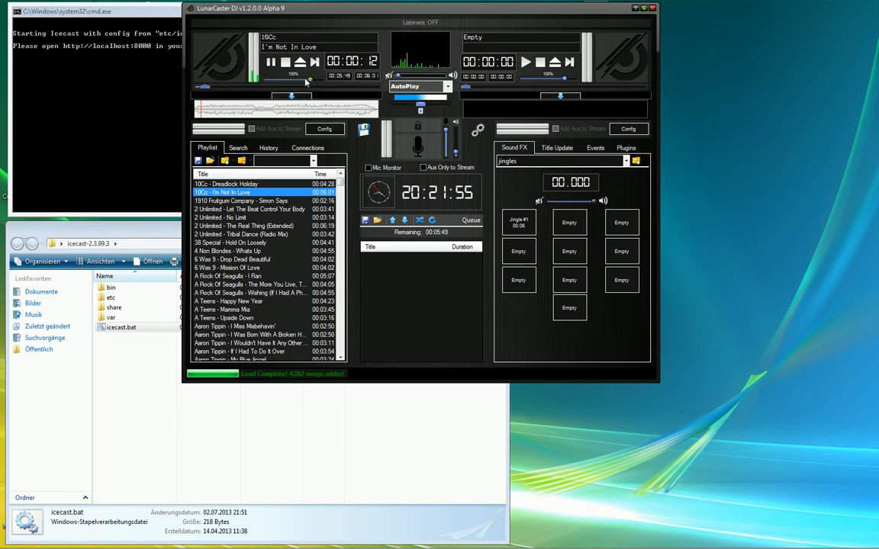
mouse_move(311, 80)
mouse_down()
mouse_move(320, 82)
mouse_move(311, 85)
mouse_up()
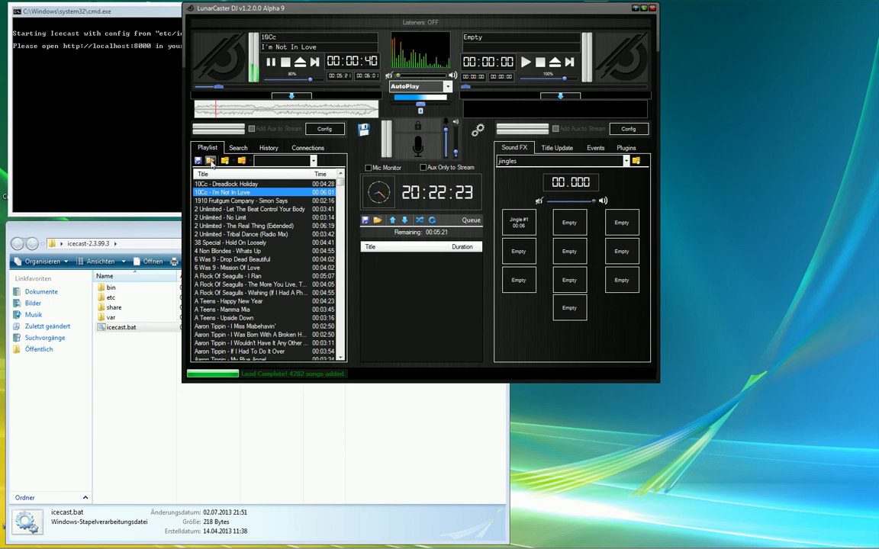
click(228, 210)
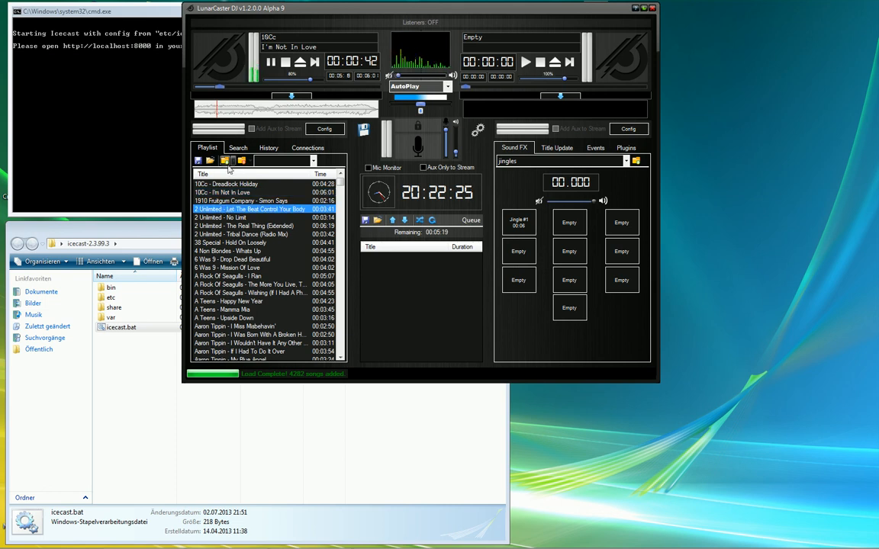
right_click(228, 213)
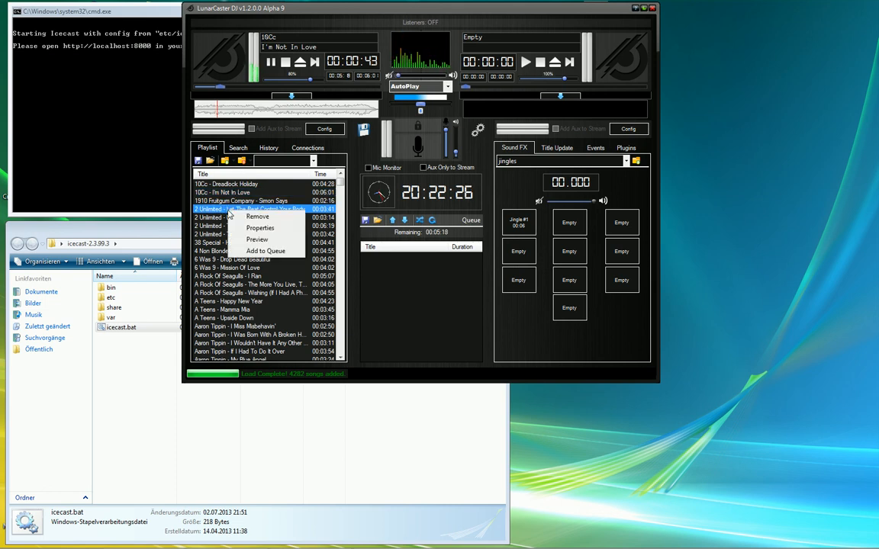
click(257, 240)
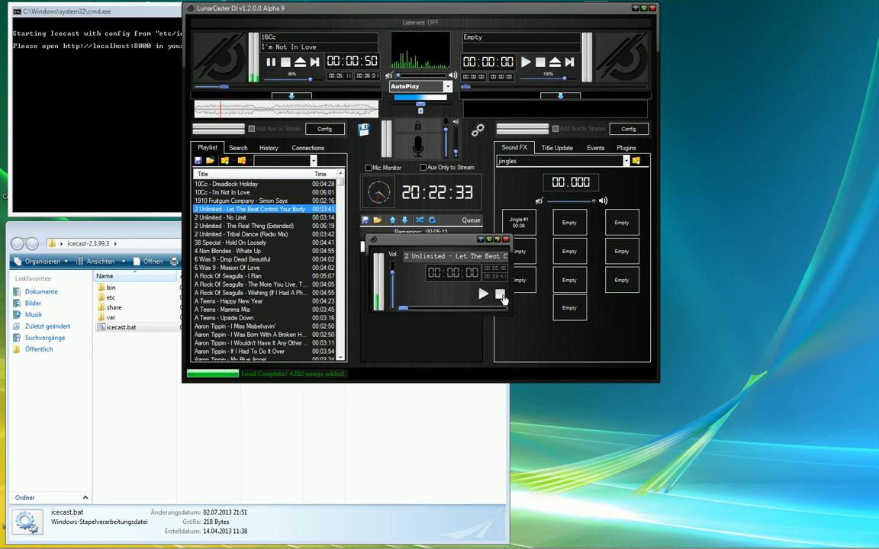
click(502, 296)
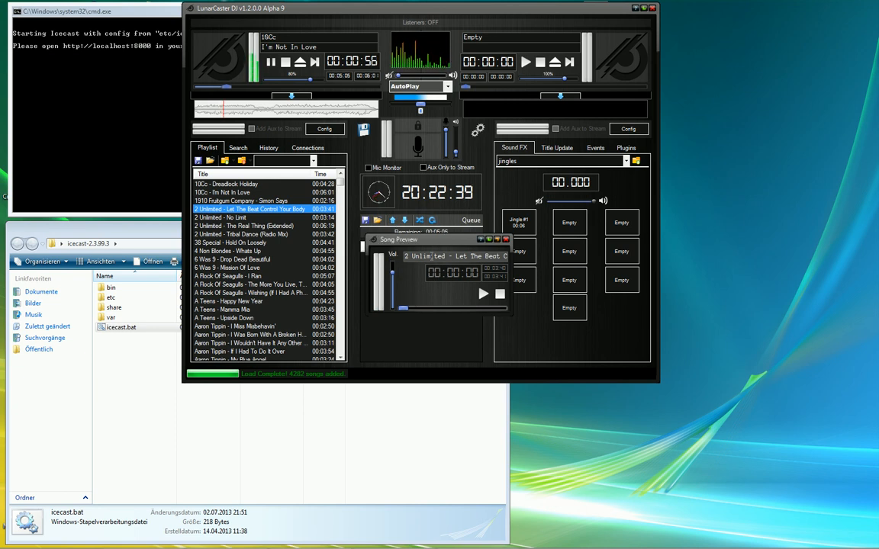
click(506, 241)
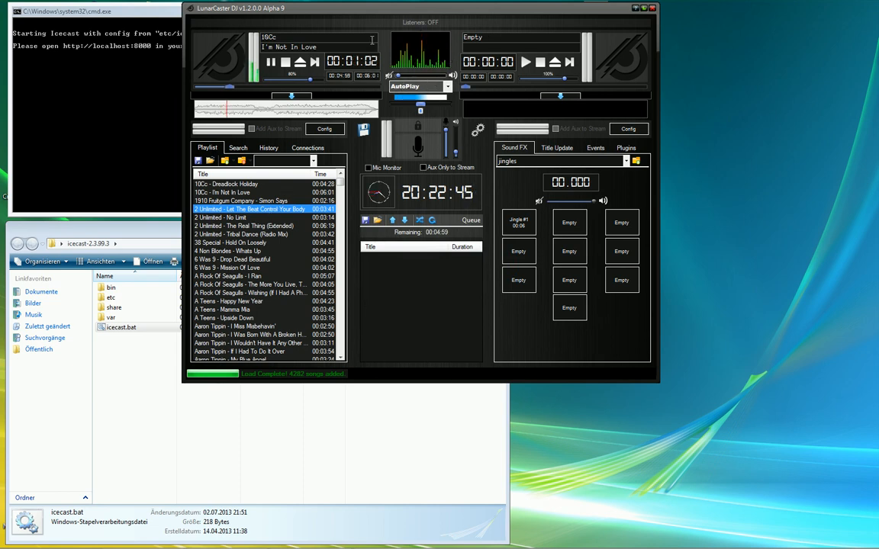
click(308, 148)
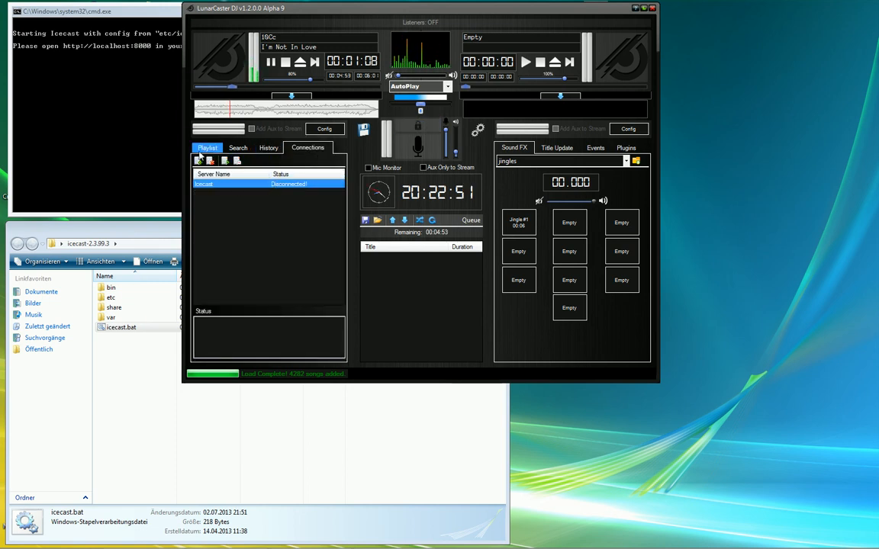
click(203, 148)
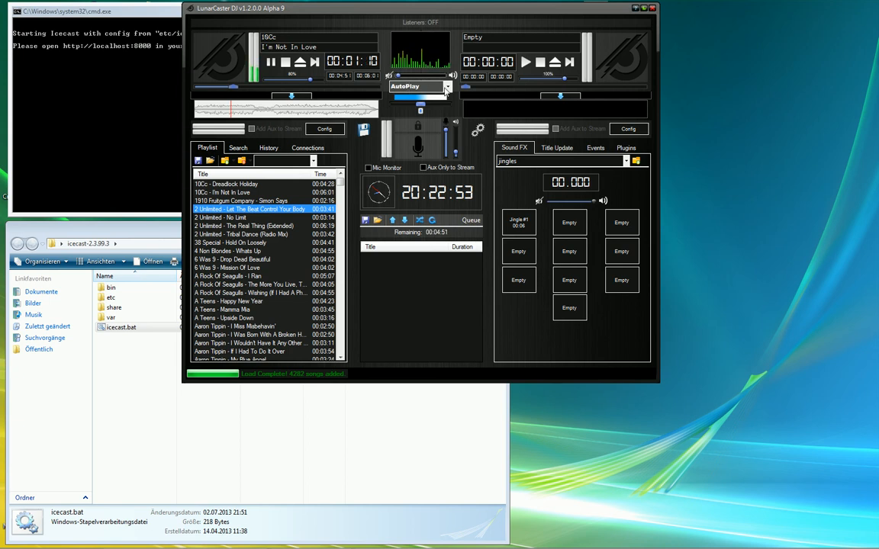
click(449, 87)
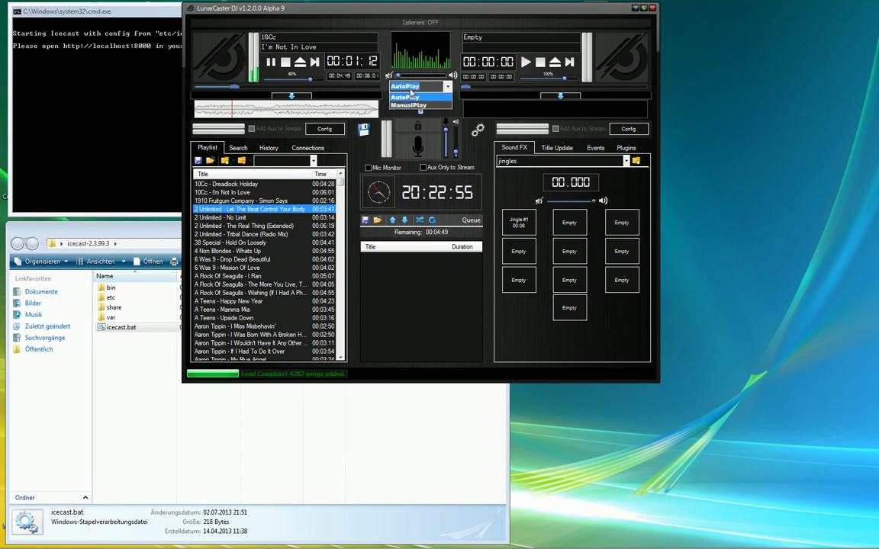
click(449, 86)
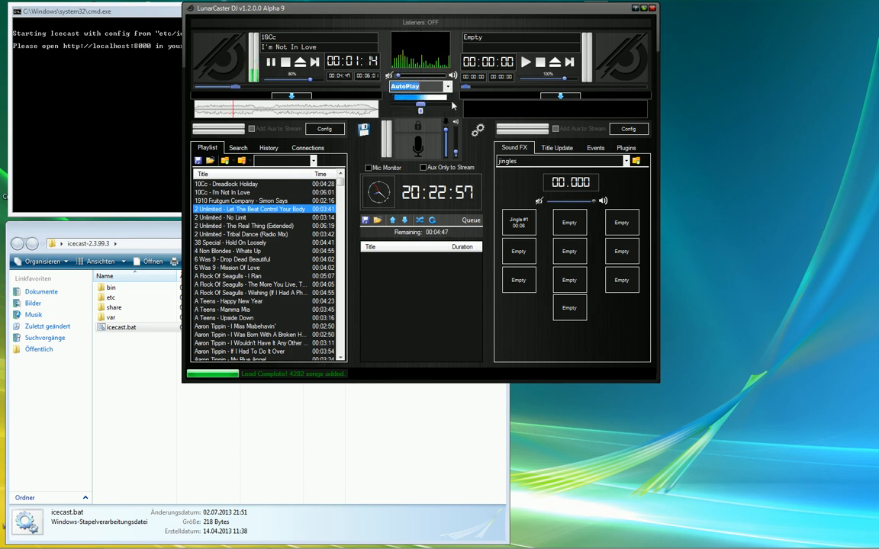